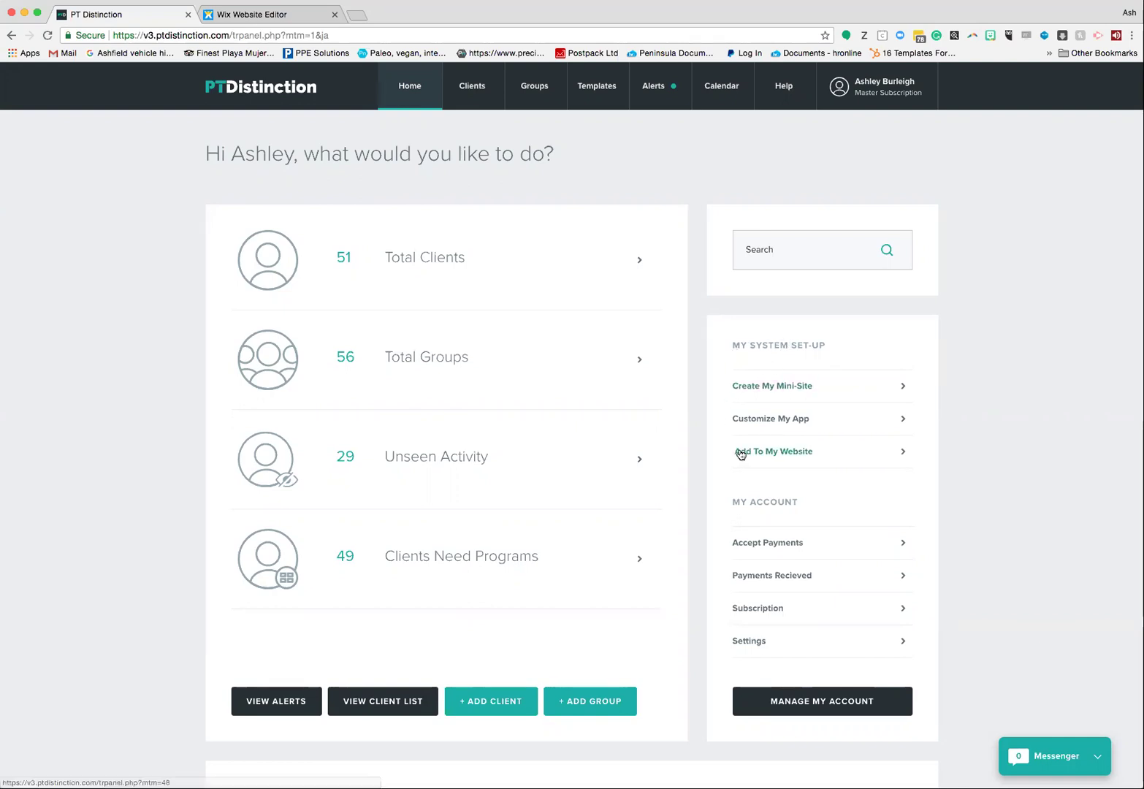
Step: Start 'Add To My Website' under My System Set-Up, landing on the Introduction step
left_click(798, 453)
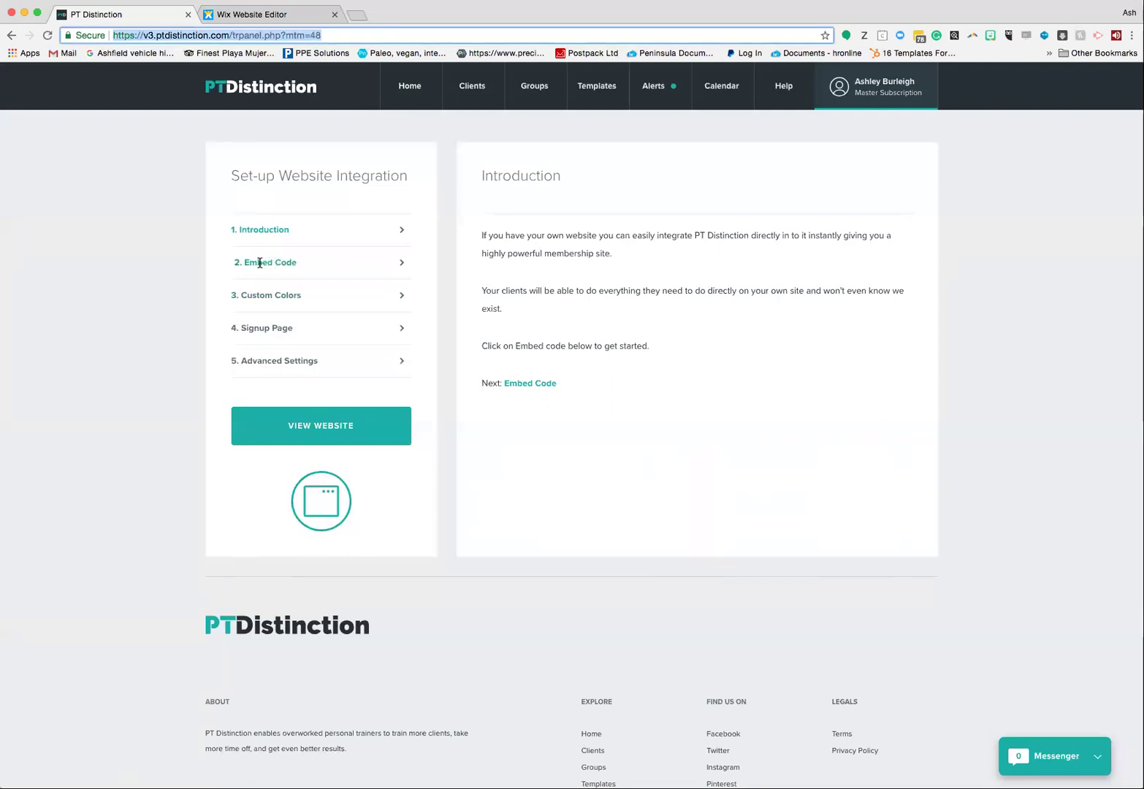
Step: Copy the entire Embed Code snippet, then switch to the Wix editor's Client Login page
left_click(538, 384)
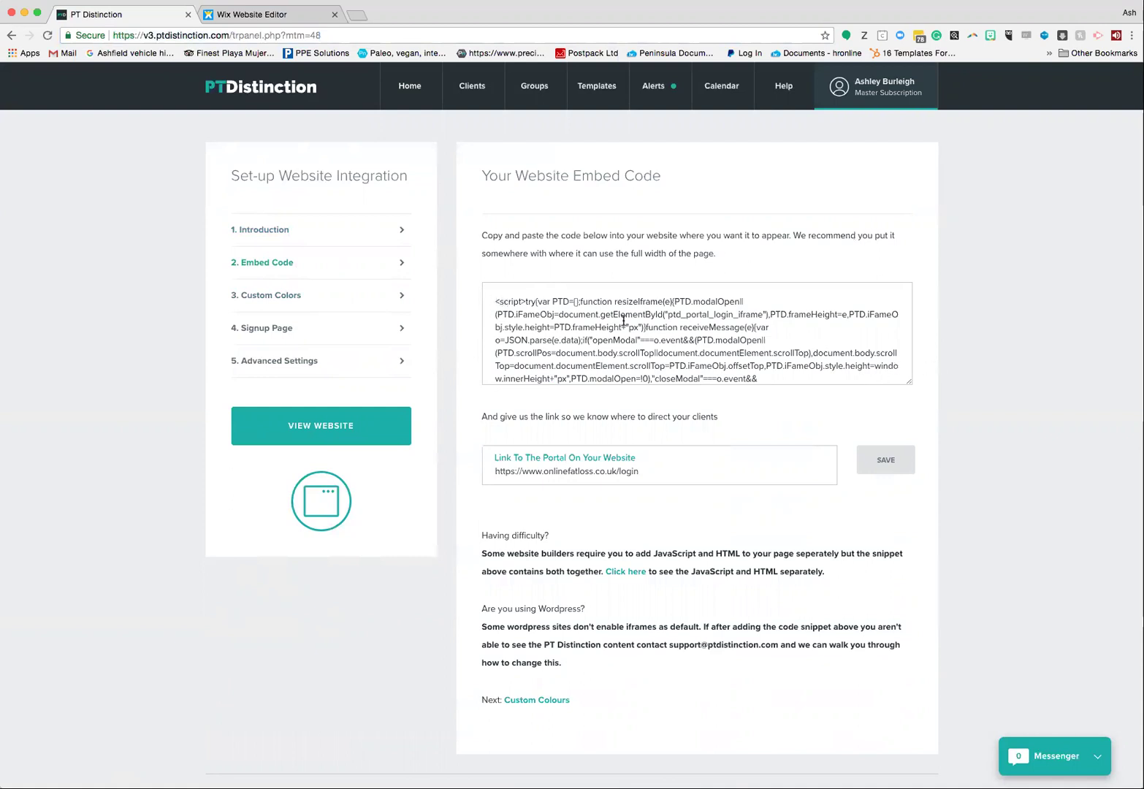
left_click_drag(493, 301, 730, 383)
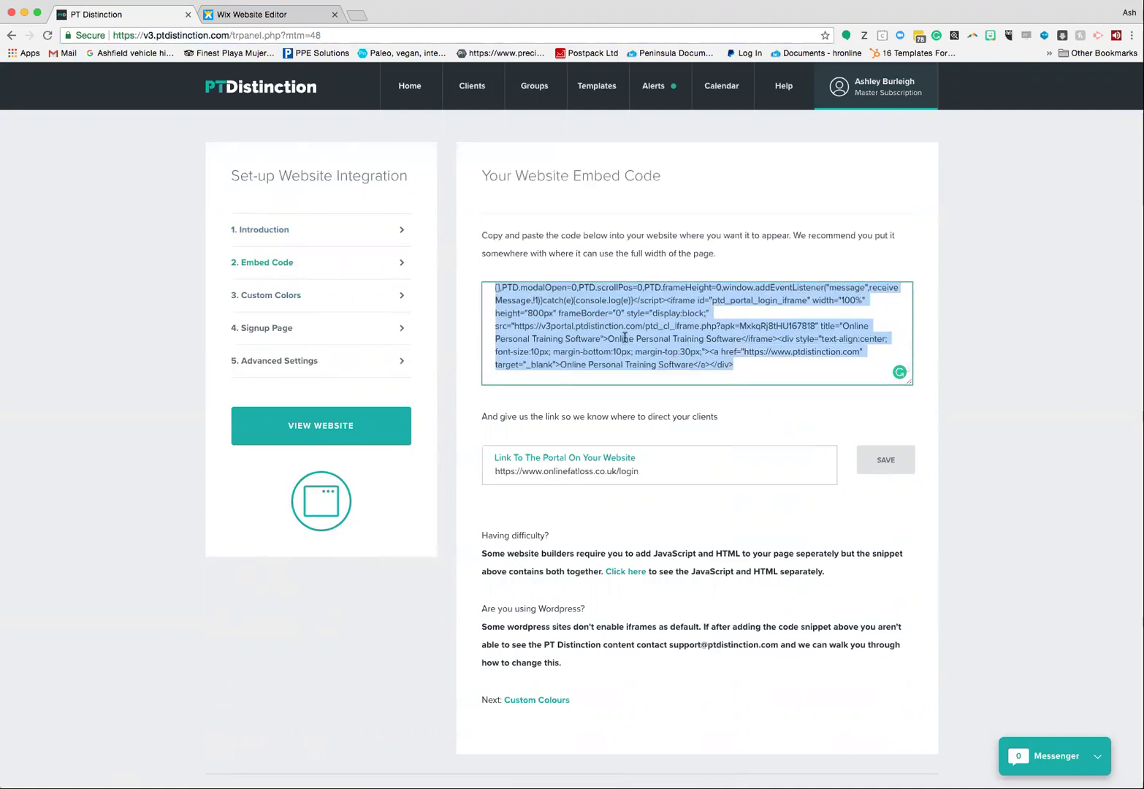
right_click(625, 335)
left_click(653, 429)
left_click(773, 371)
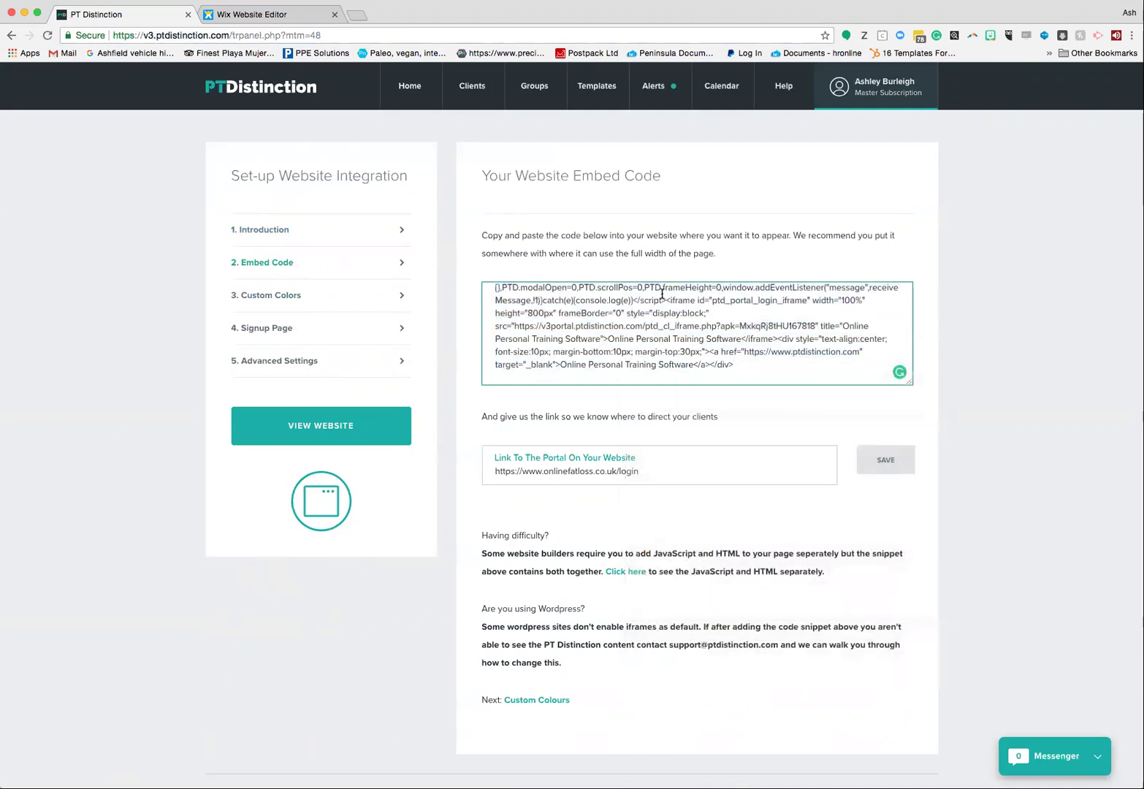
left_click(270, 17)
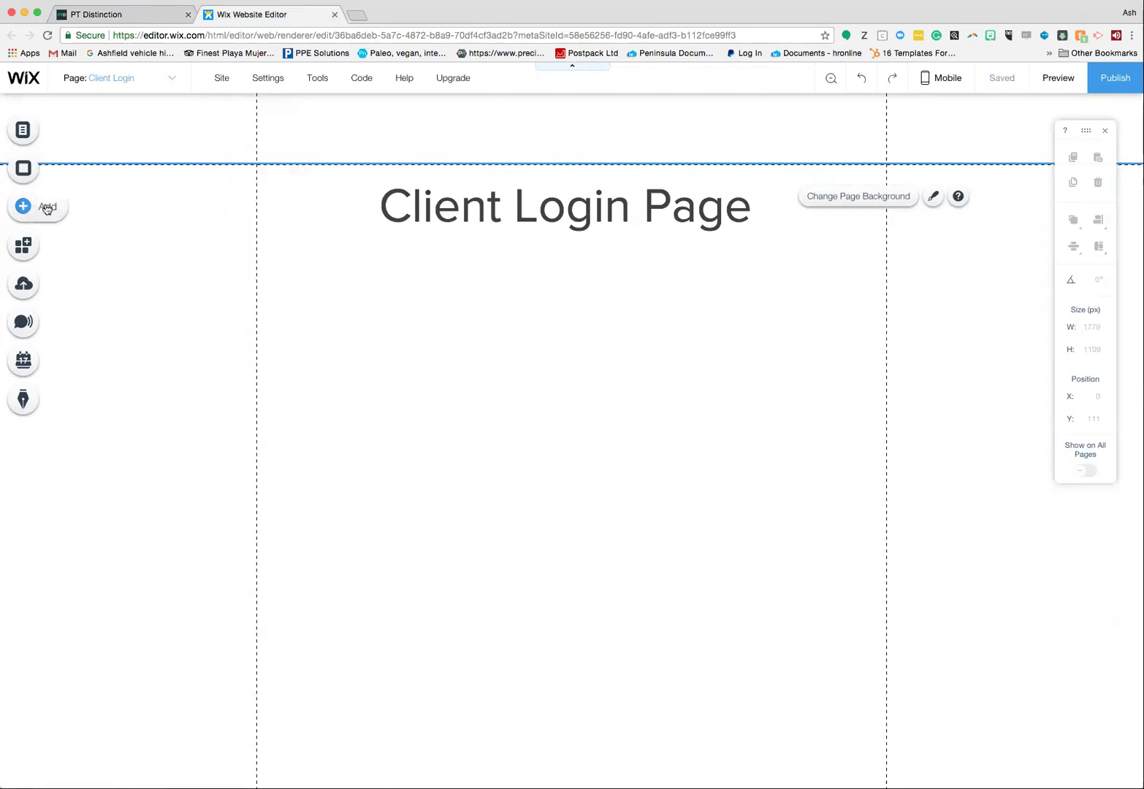
Step: Place an HTML iframe under the Client Login title, sized 980 × 903 px
left_click(46, 208)
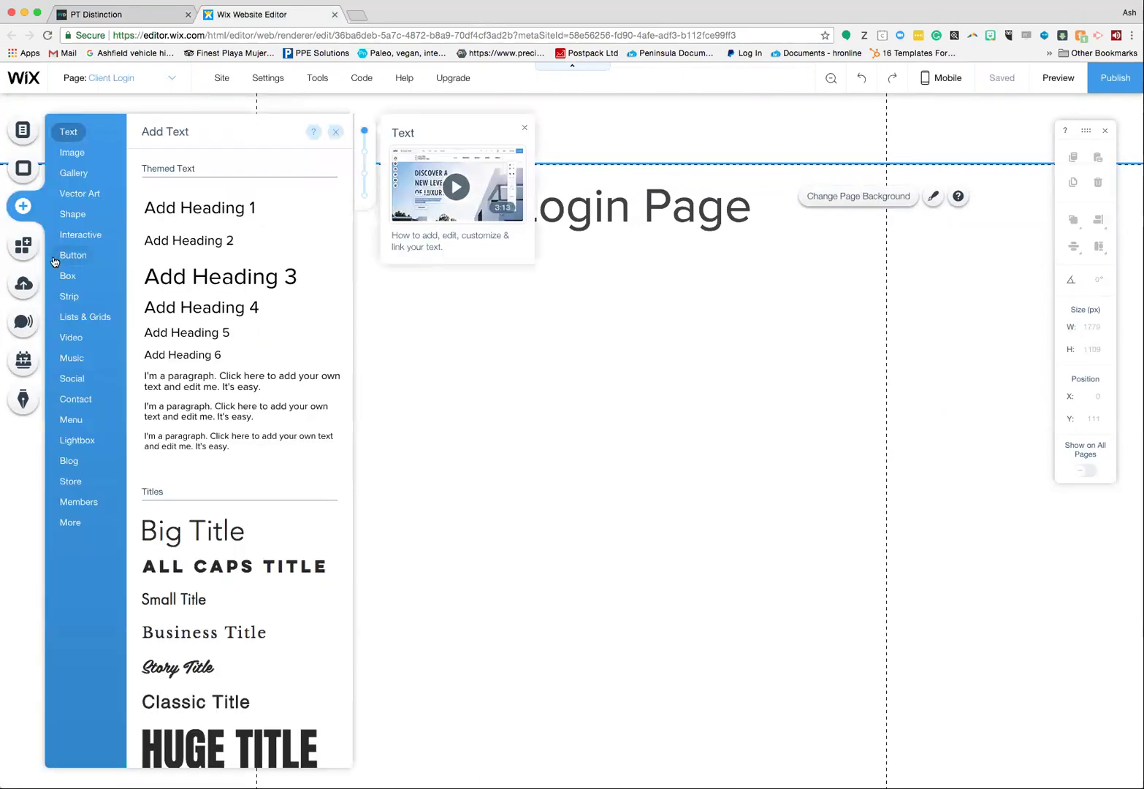
mouse_move(81, 515)
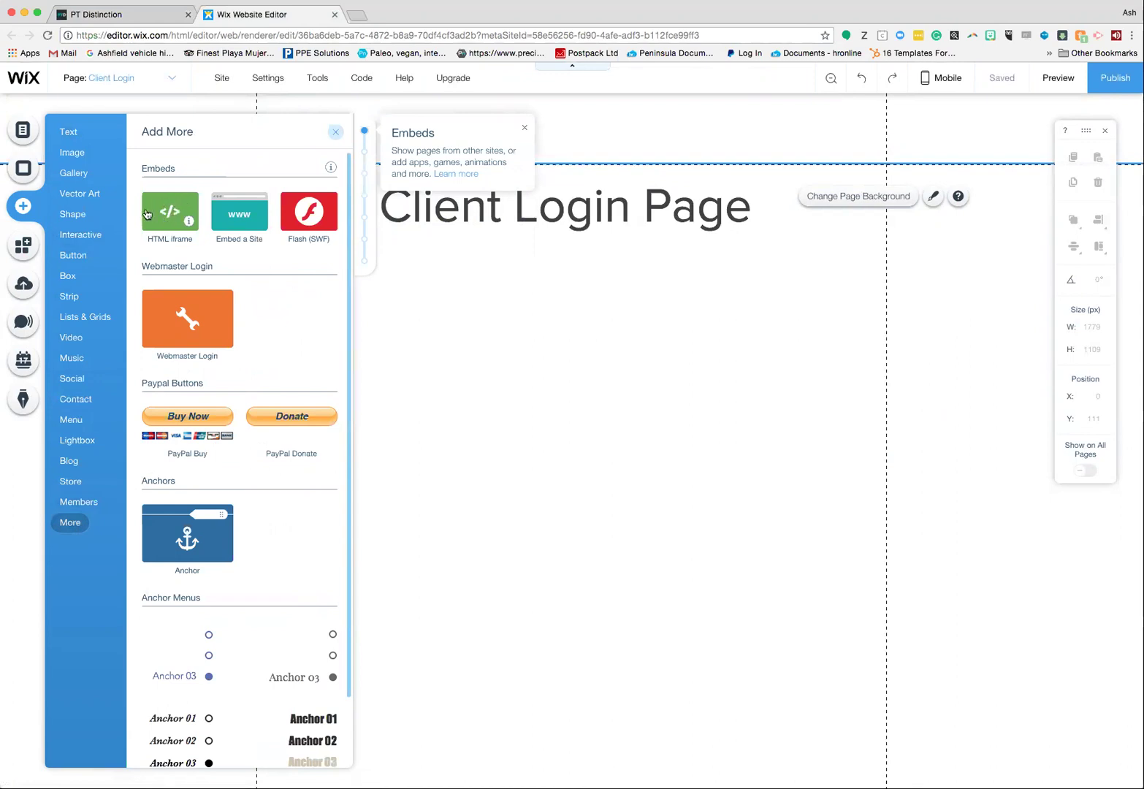
left_click(171, 214)
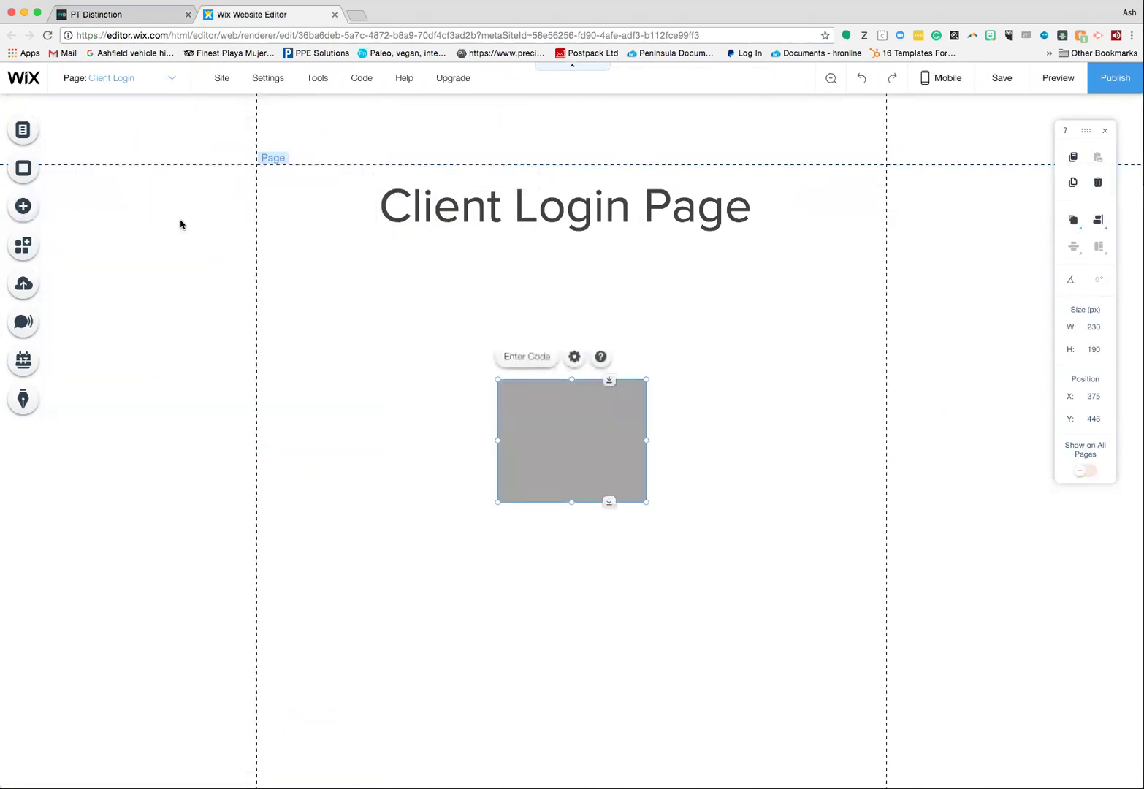
left_click_drag(589, 483, 362, 331)
left_click_drag(419, 383, 887, 591)
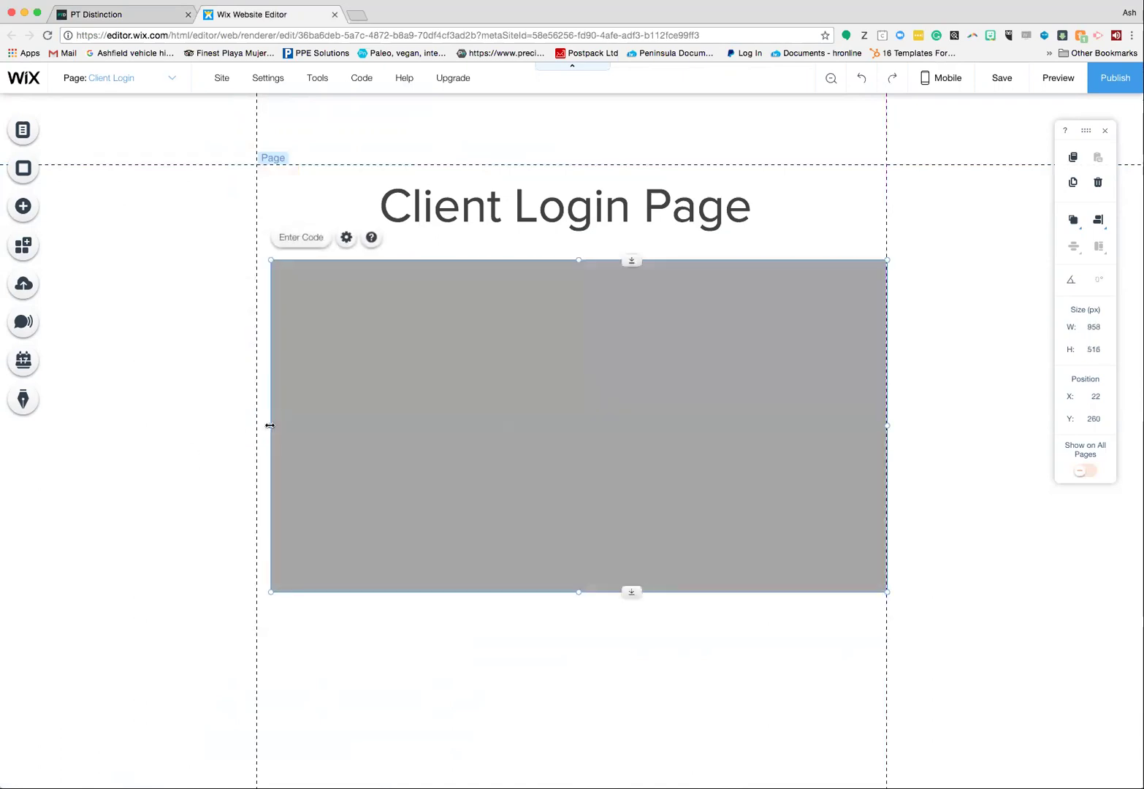
left_click_drag(269, 425, 256, 425)
scroll(438, 474, "down", 5)
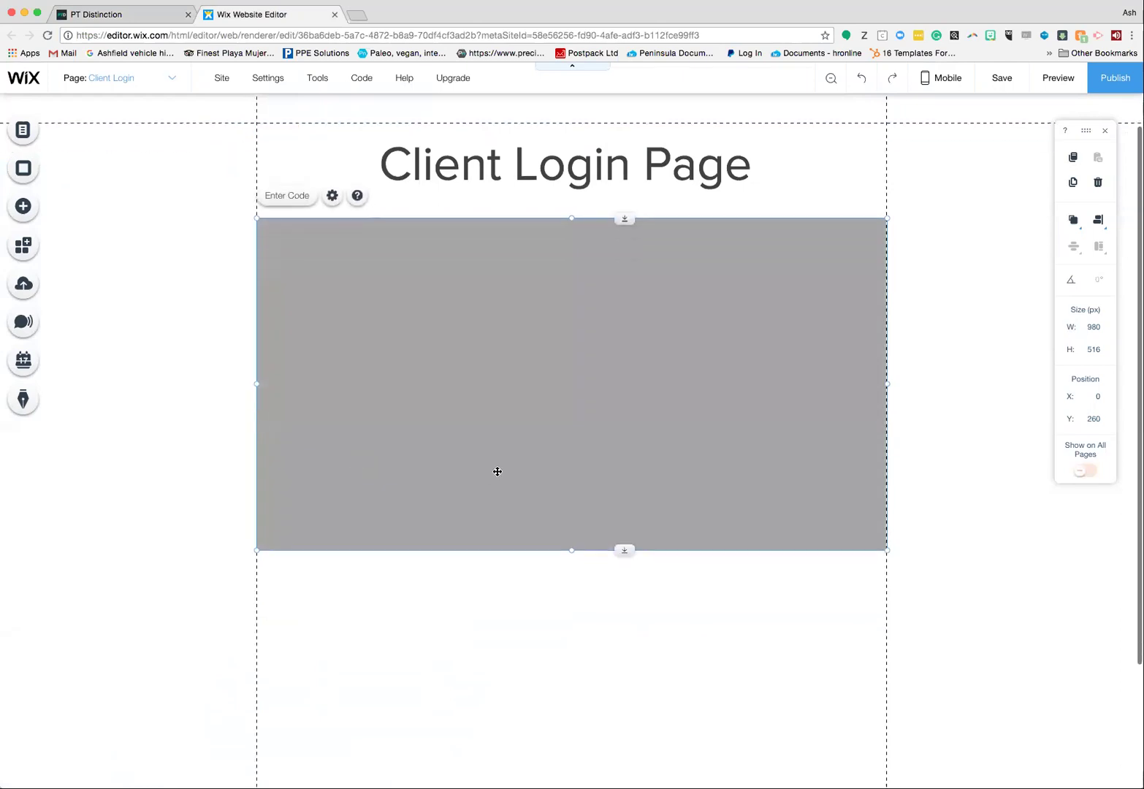
left_click_drag(572, 428, 586, 673)
scroll(593, 488, "up", 4)
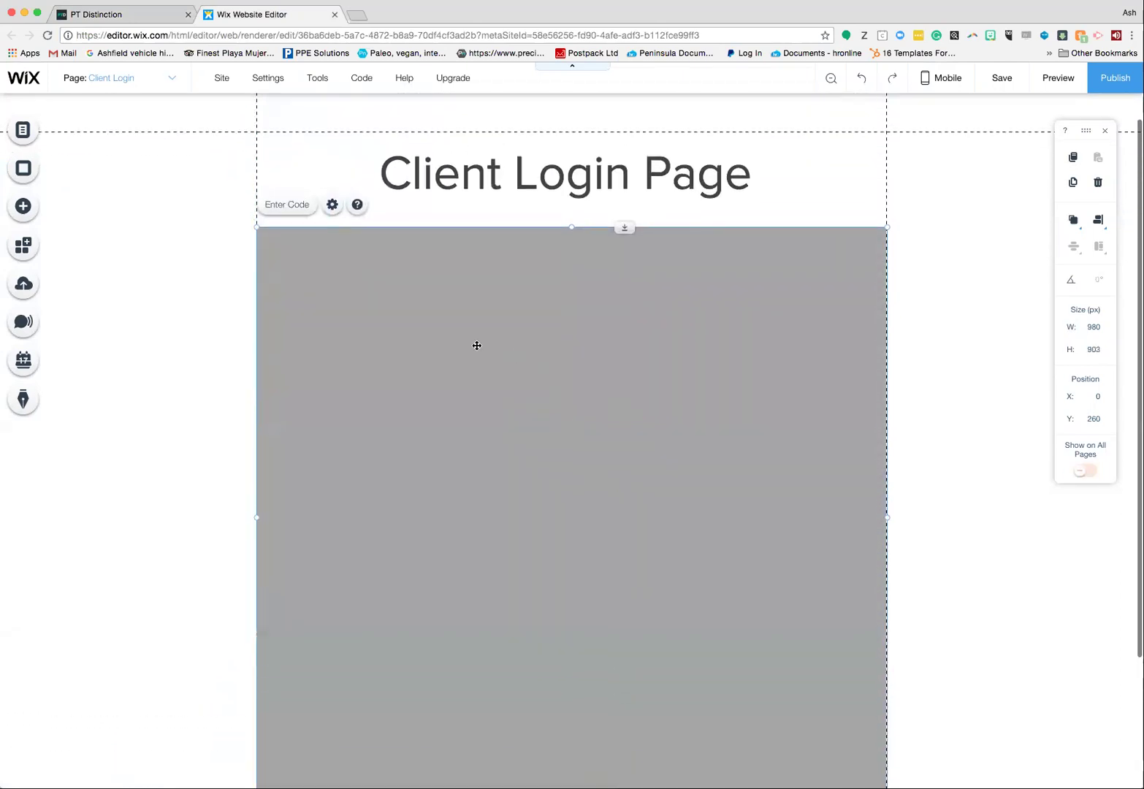
Step: Paste the PT Distinction embed code into the iframe and apply it to show the dashboard
left_click(287, 206)
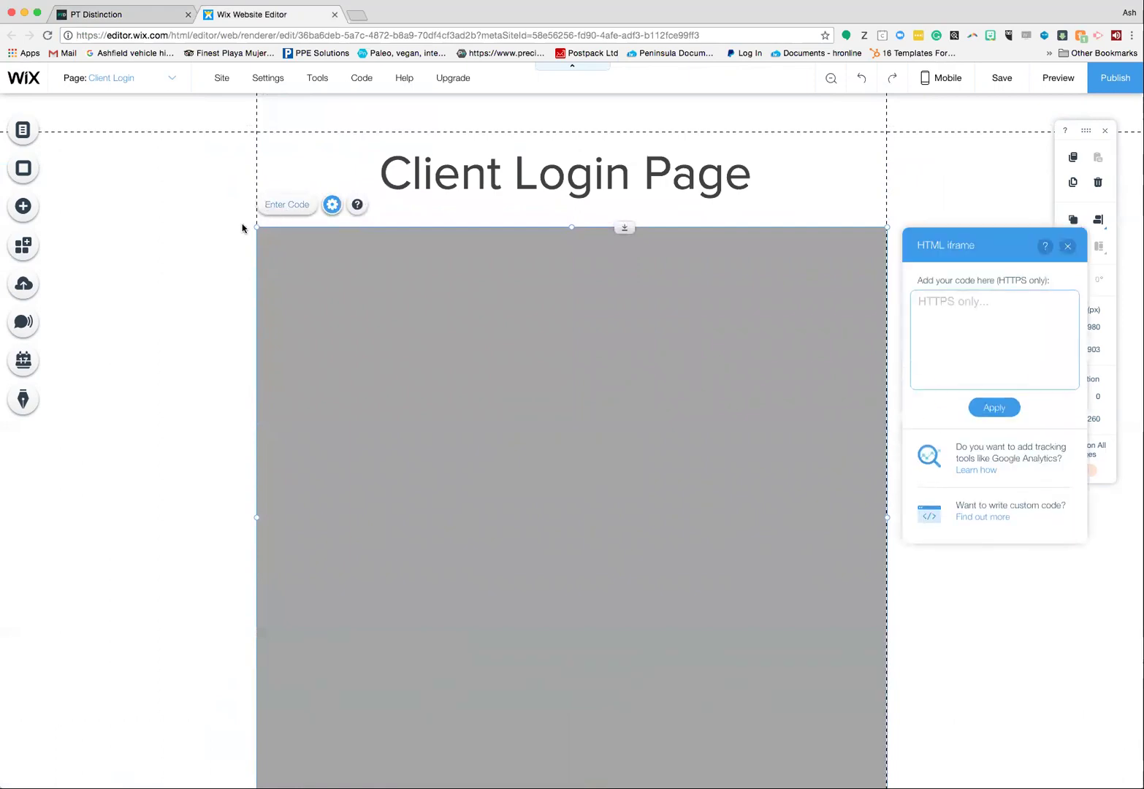
right_click(938, 300)
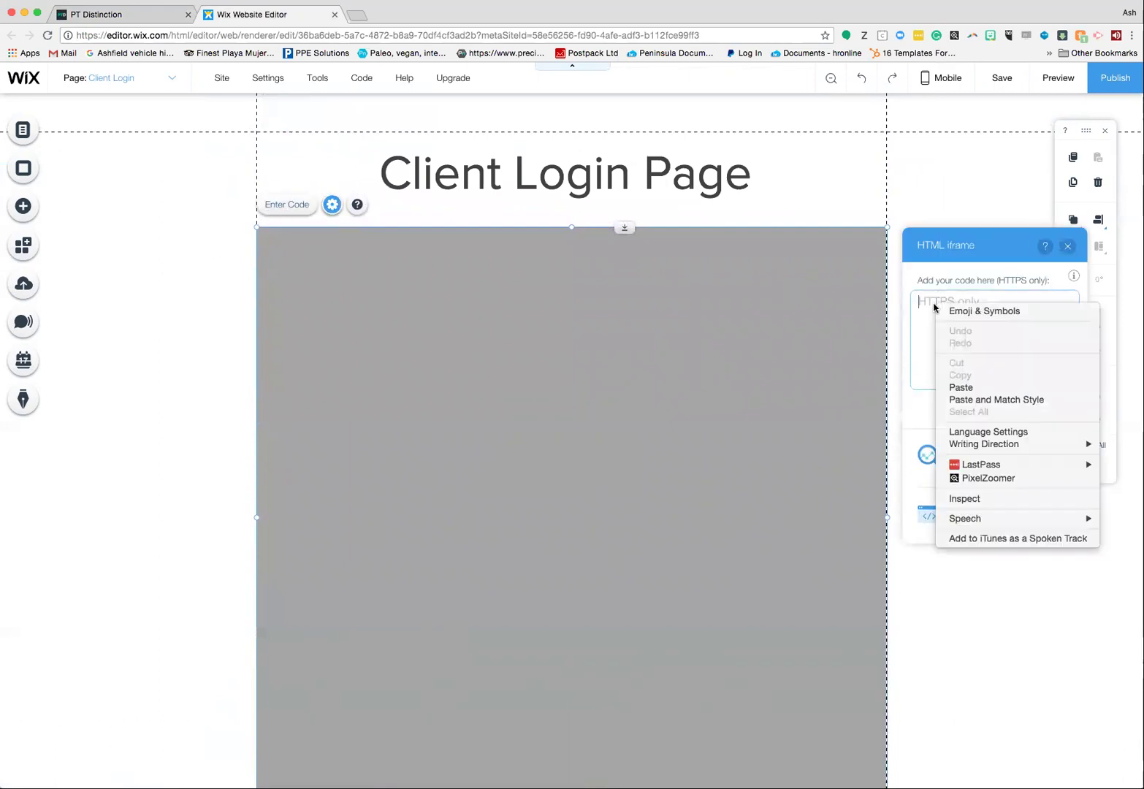
left_click(965, 386)
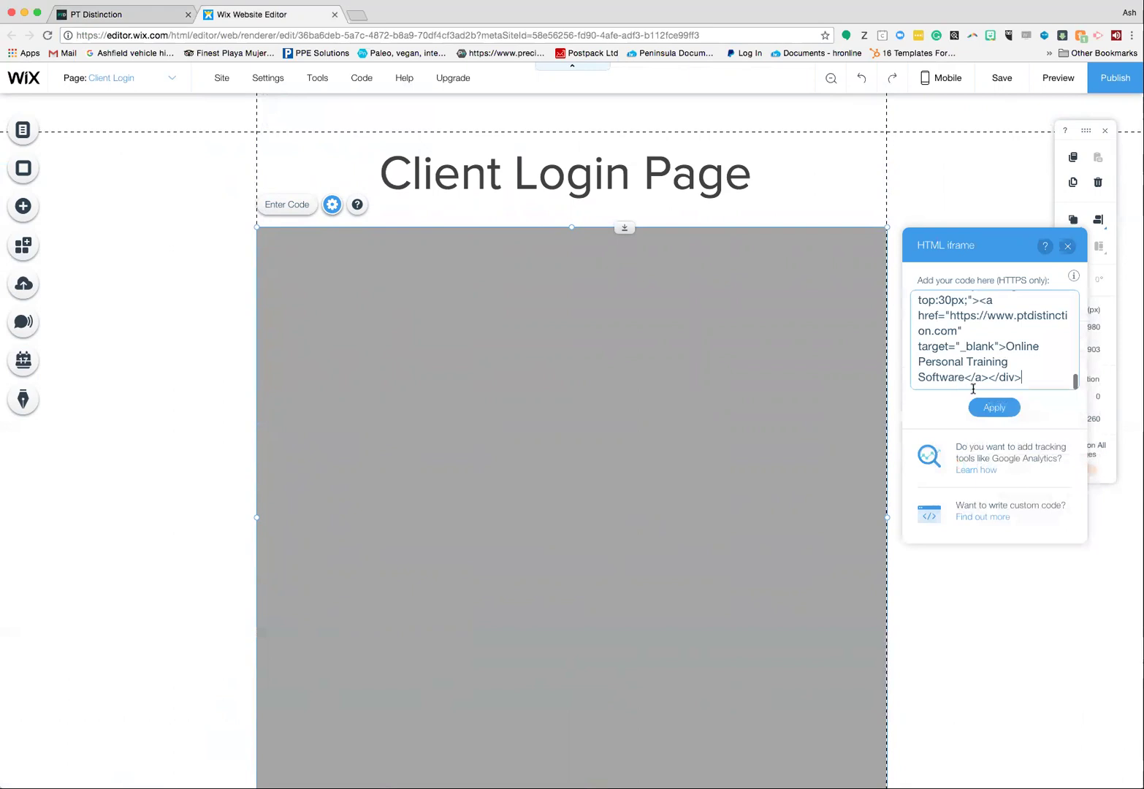
left_click(994, 407)
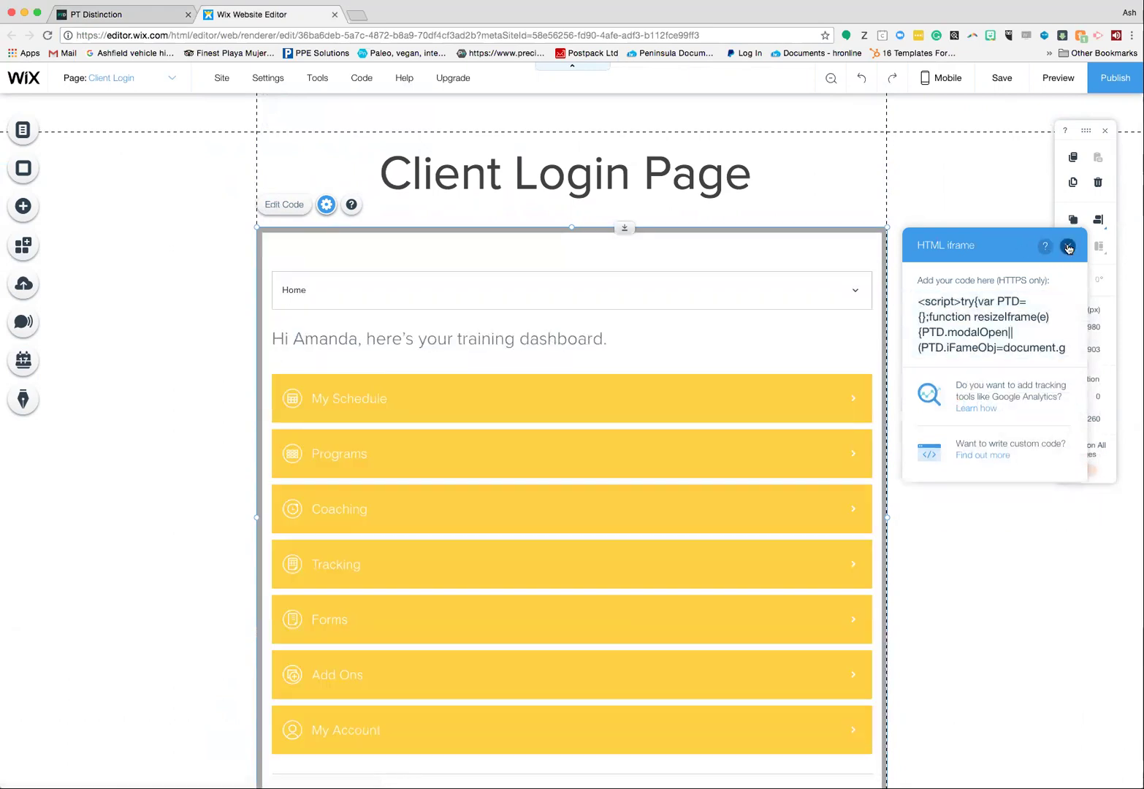
left_click(1068, 248)
Step: Lengthen the embedded portal iframe until the app badges and footer link fit
left_click(896, 401)
scroll(890, 403, "down", 2)
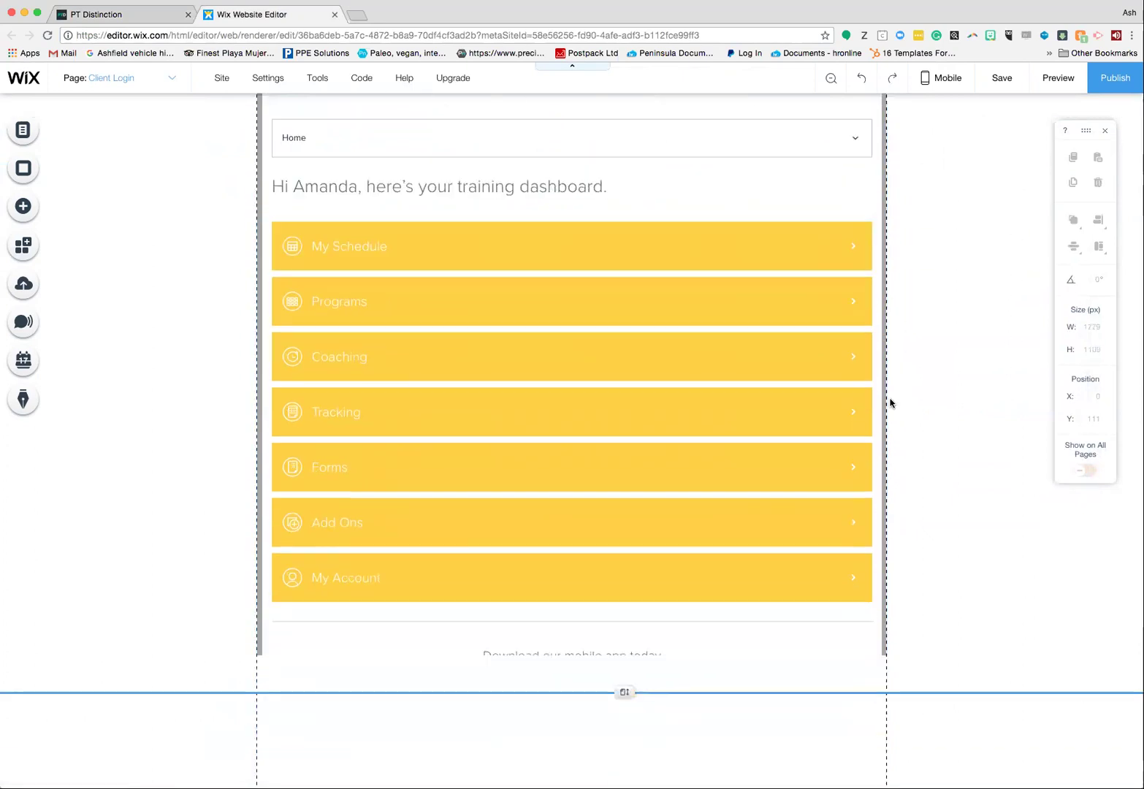
left_click(564, 607)
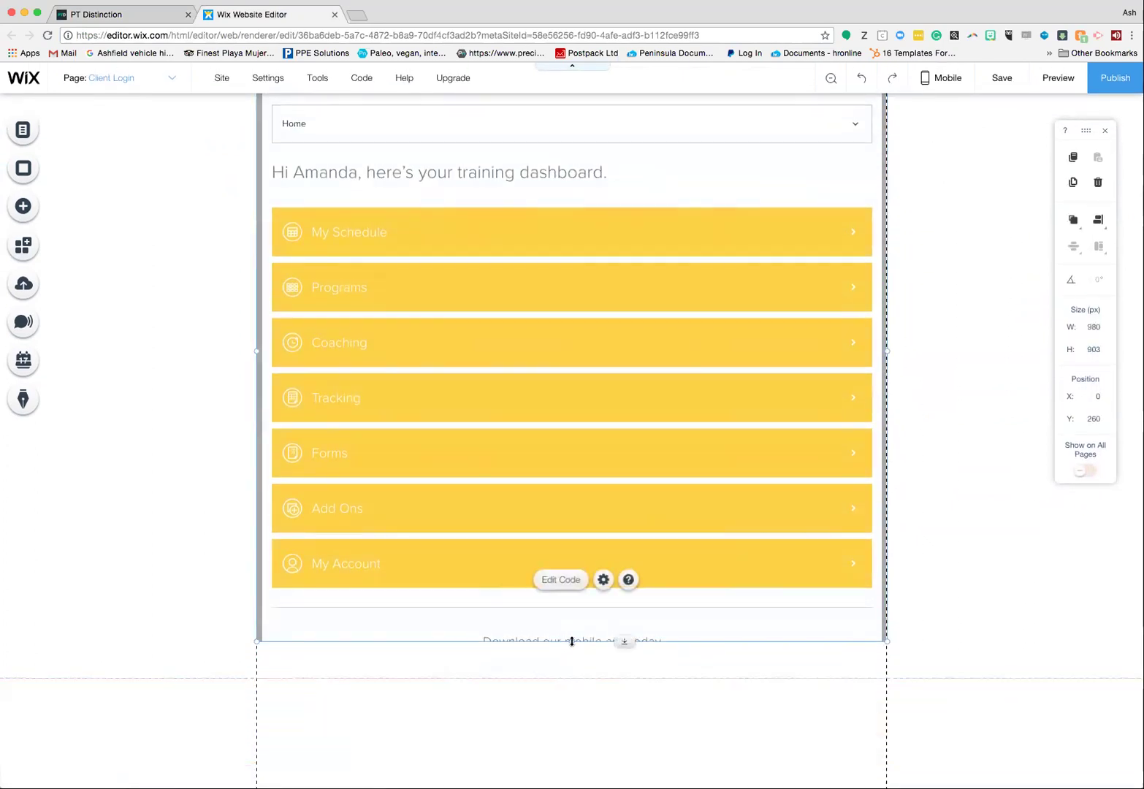
left_click_drag(571, 640, 577, 756)
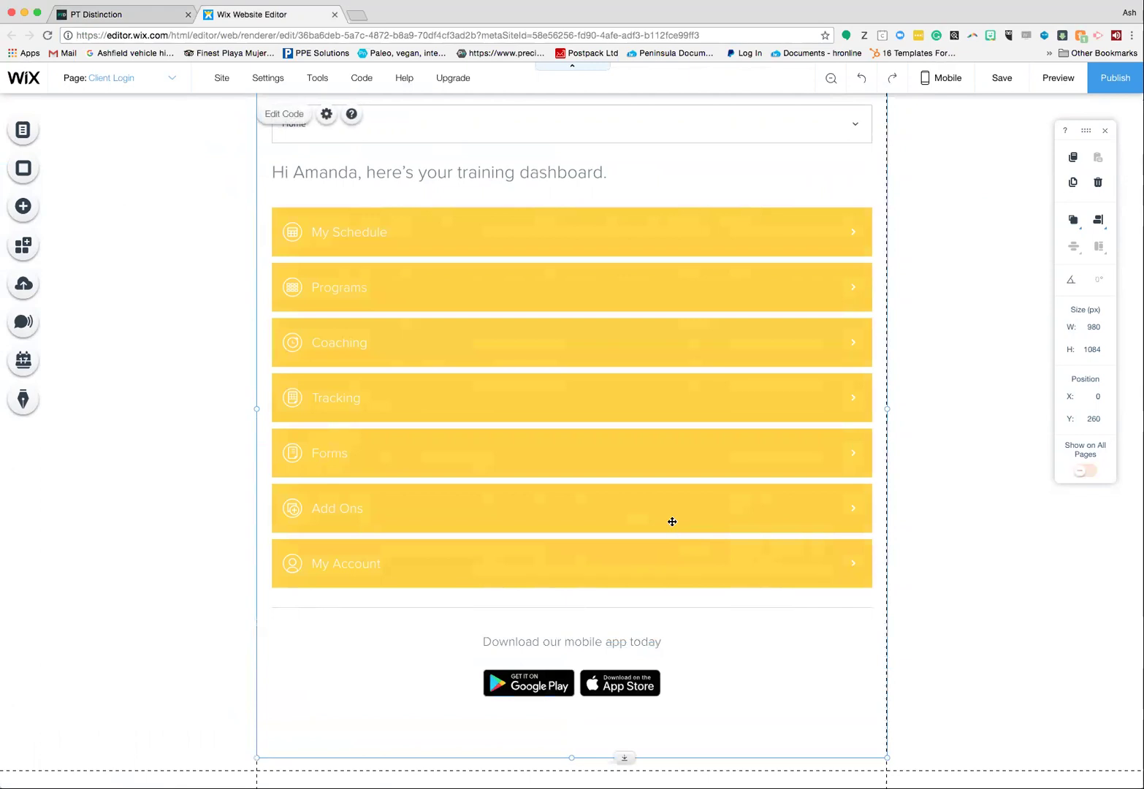
scroll(593, 618, "down", 1)
left_click_drag(570, 665, 566, 719)
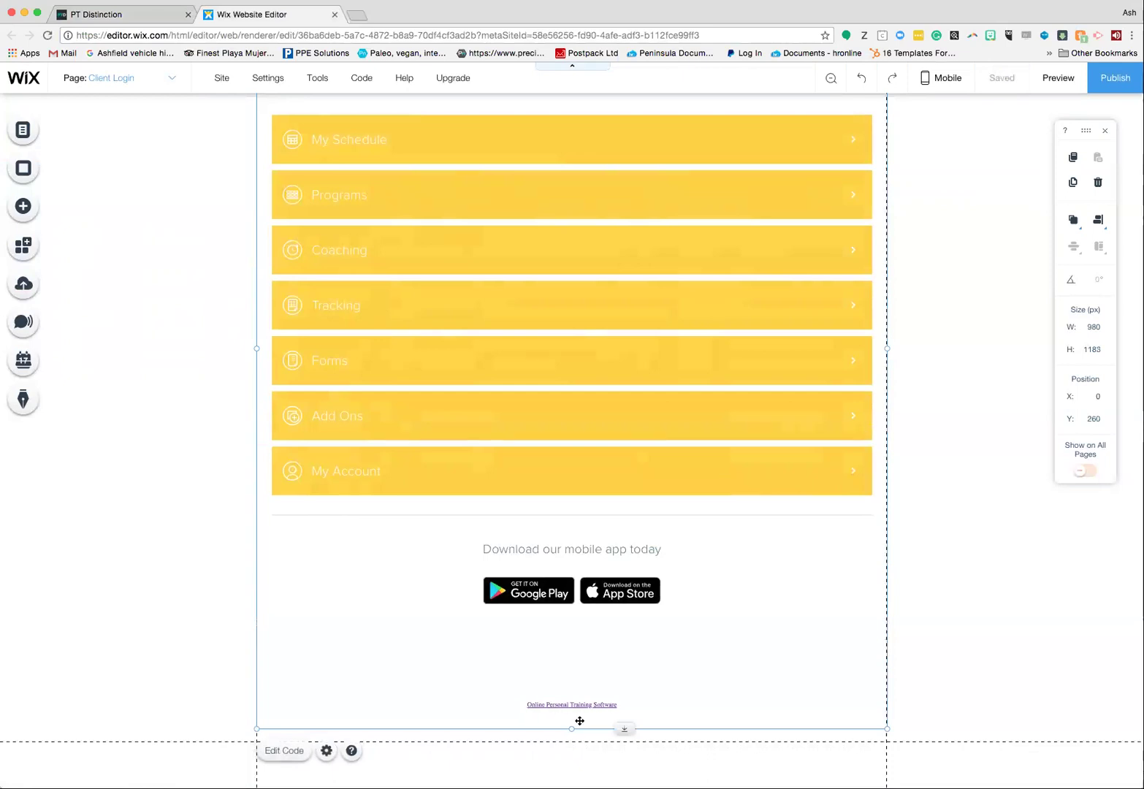
left_click_drag(570, 728, 580, 729)
left_click(962, 645)
scroll(968, 549, "up", 5)
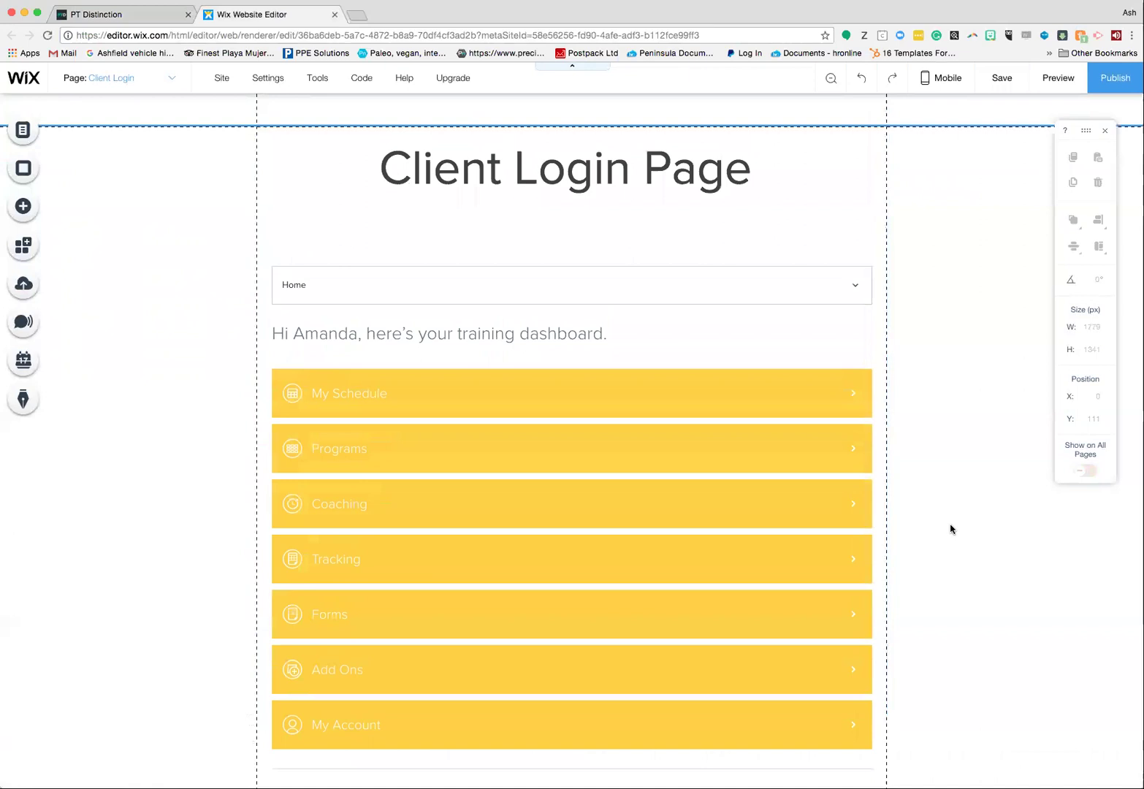
Step: Save the Wix site and return to PT Distinction's Embed Code step
left_click(1004, 83)
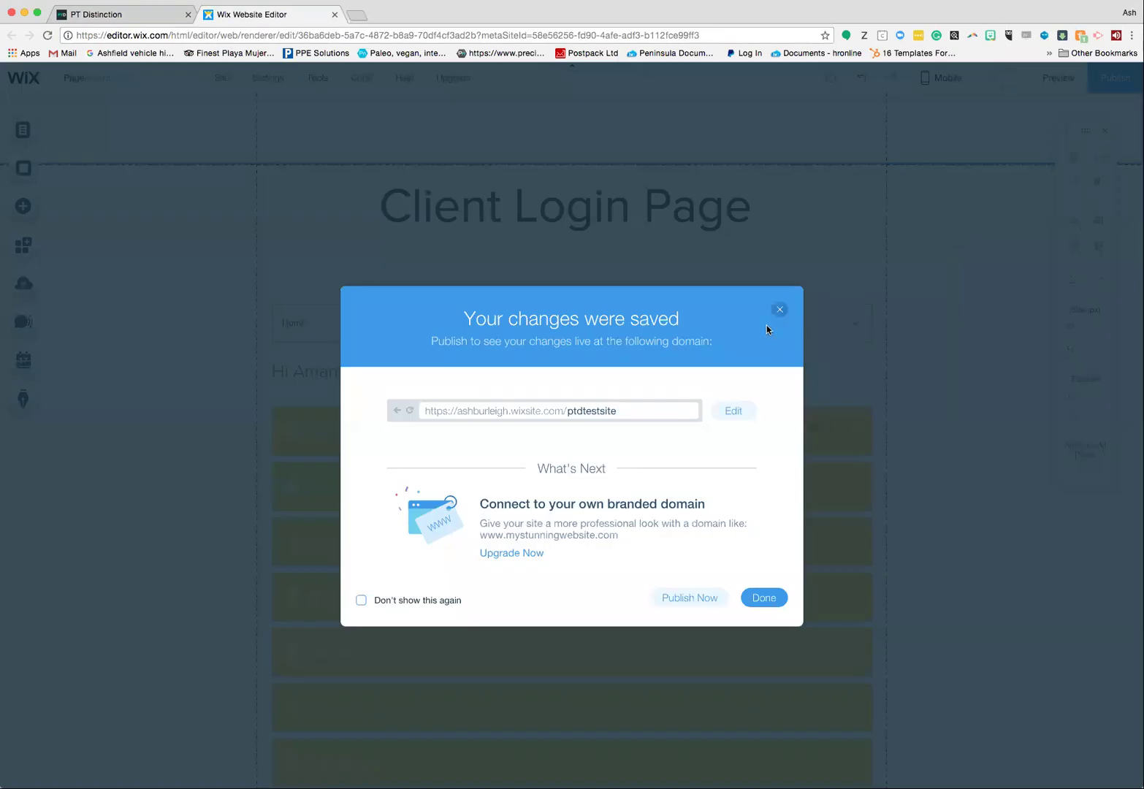
left_click_drag(618, 413, 440, 409)
left_click(779, 308)
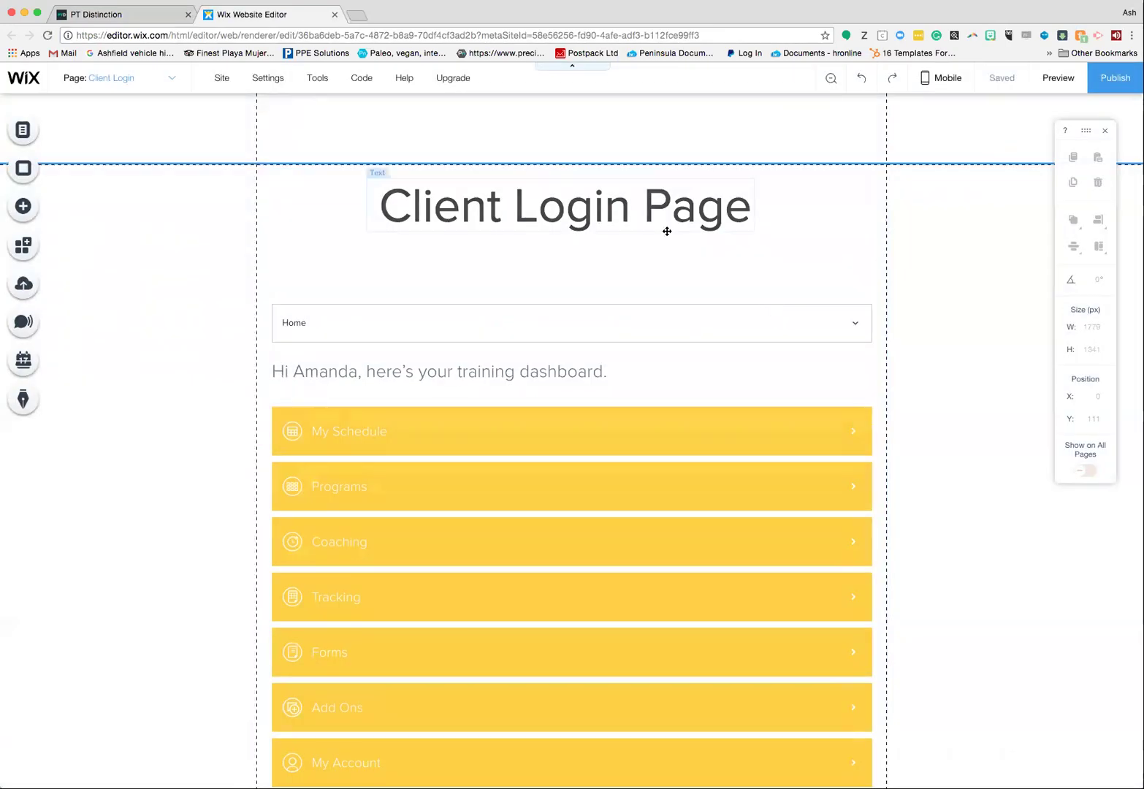
left_click(134, 14)
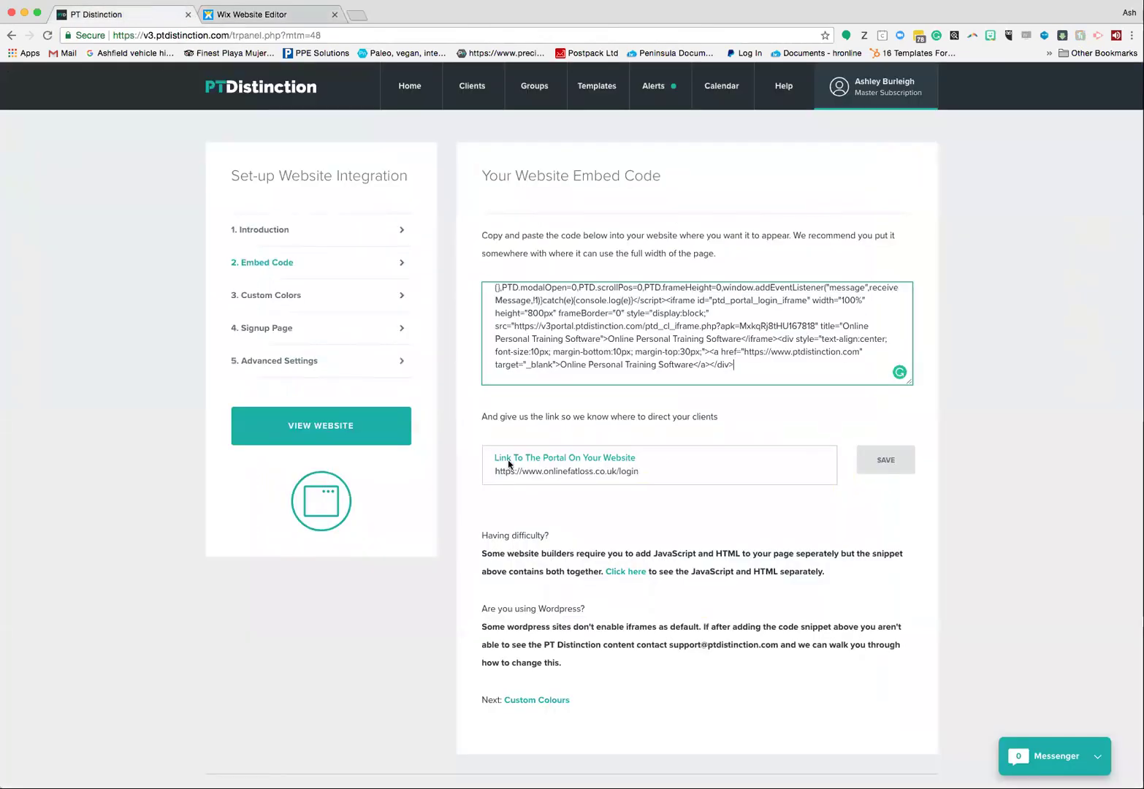
left_click_drag(634, 470, 489, 471)
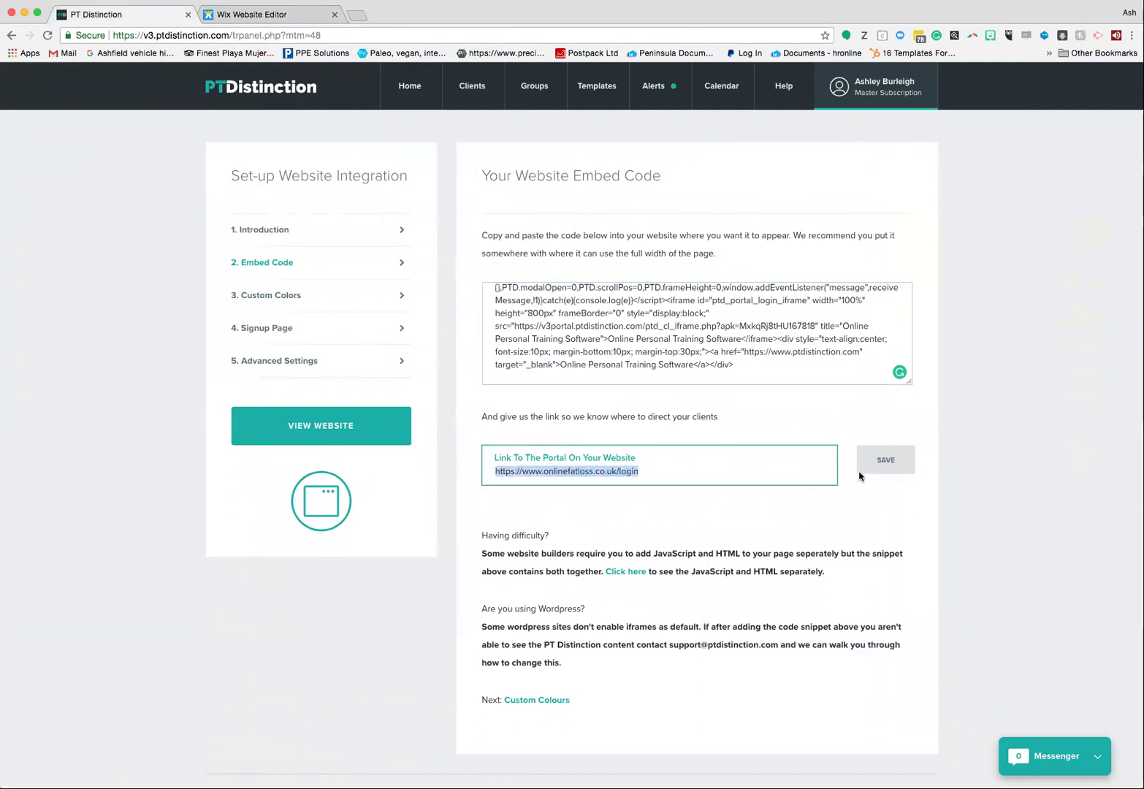
left_click(744, 510)
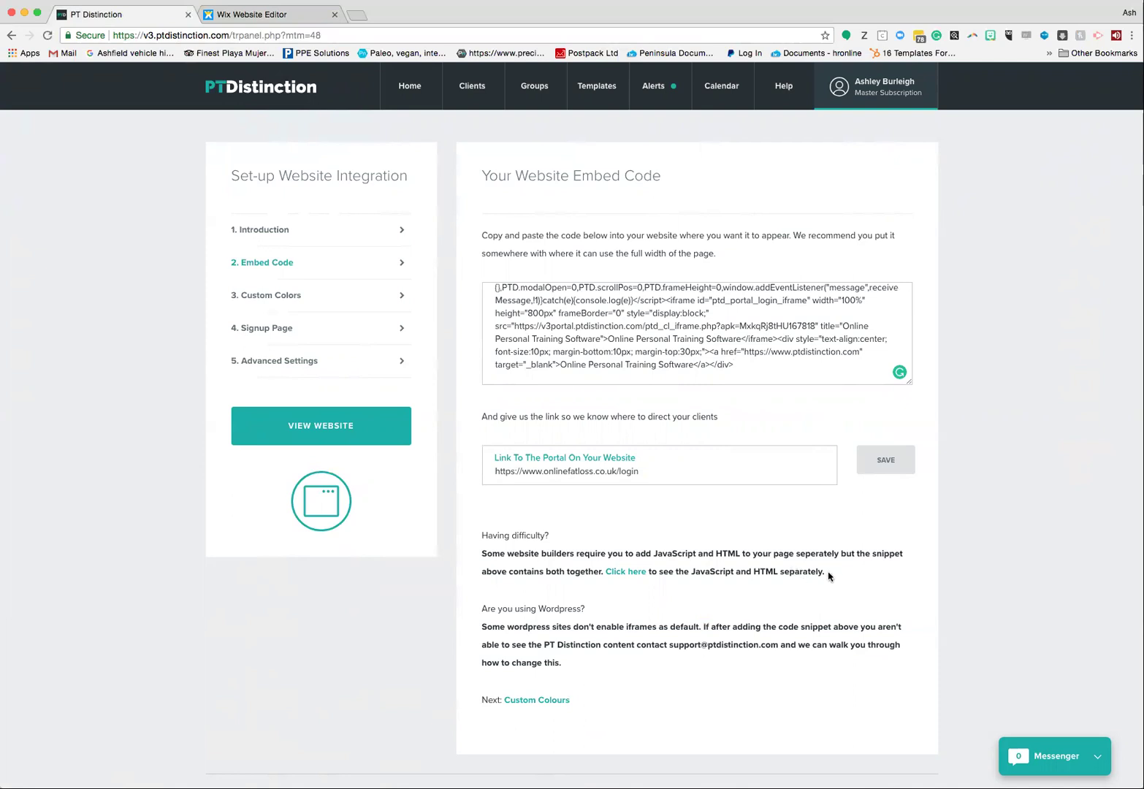
left_click(622, 571)
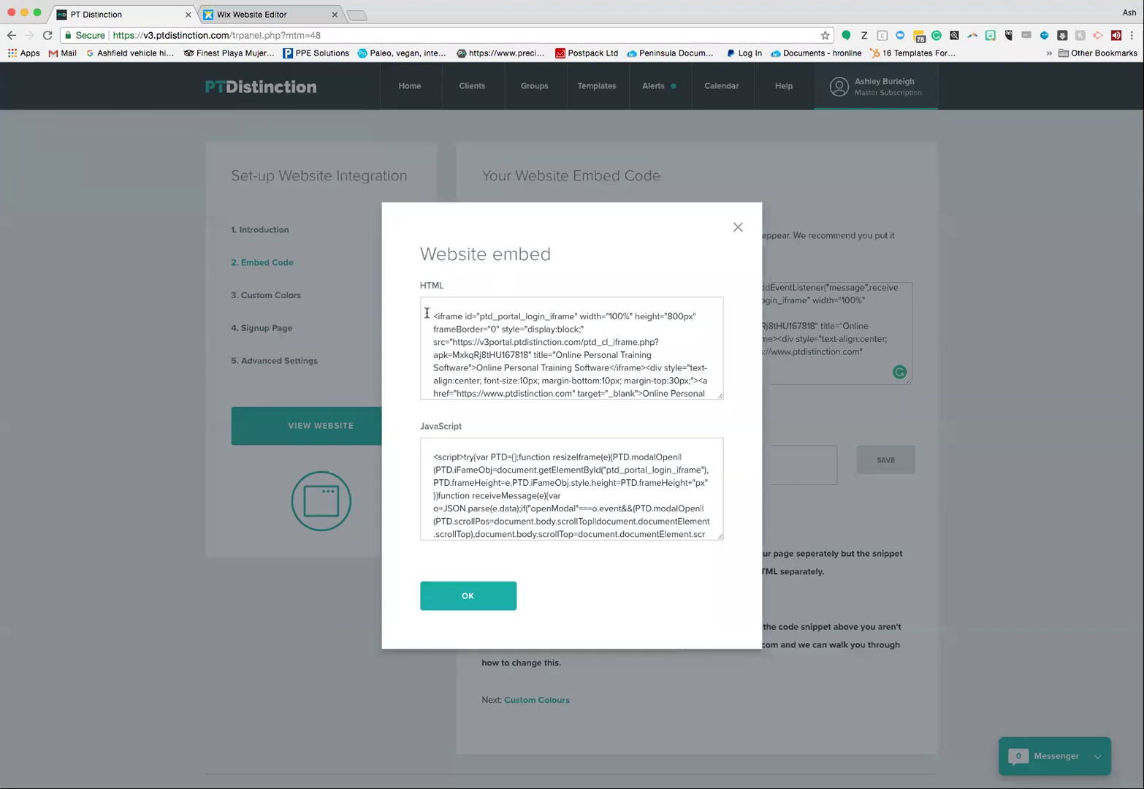
left_click_drag(427, 313, 634, 410)
left_click(602, 389)
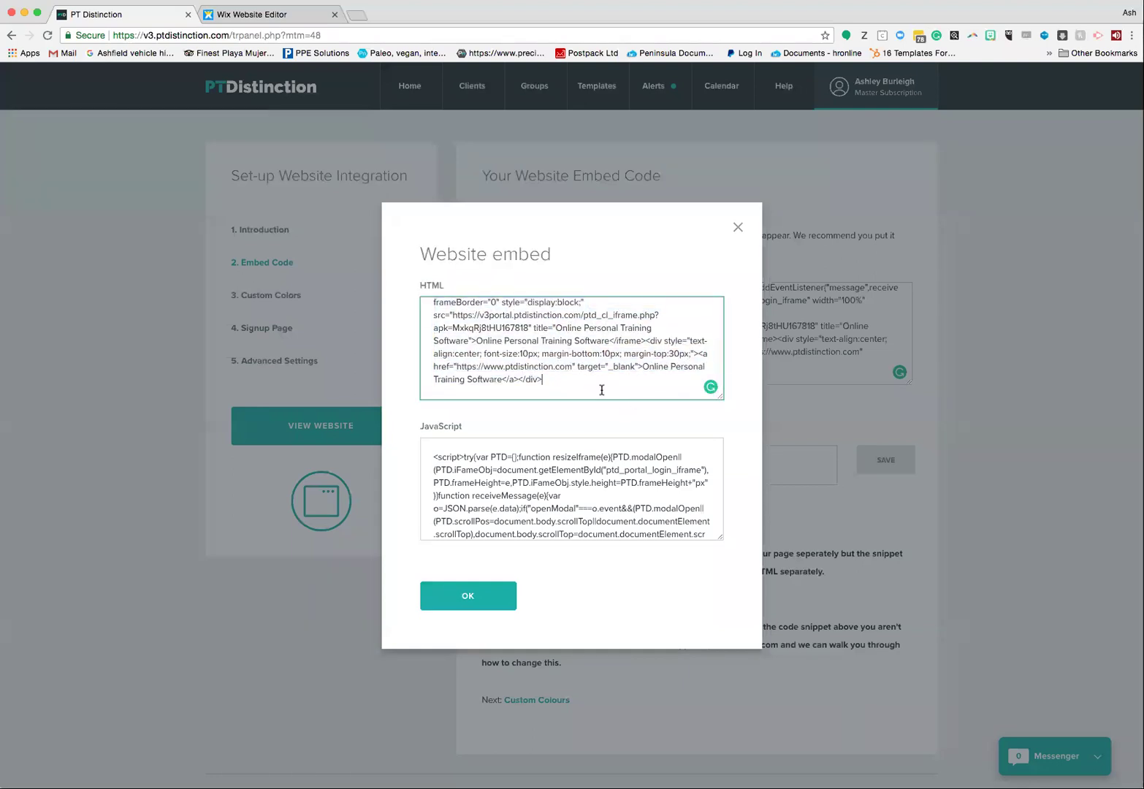
left_click_drag(431, 458, 509, 521)
left_click(506, 521)
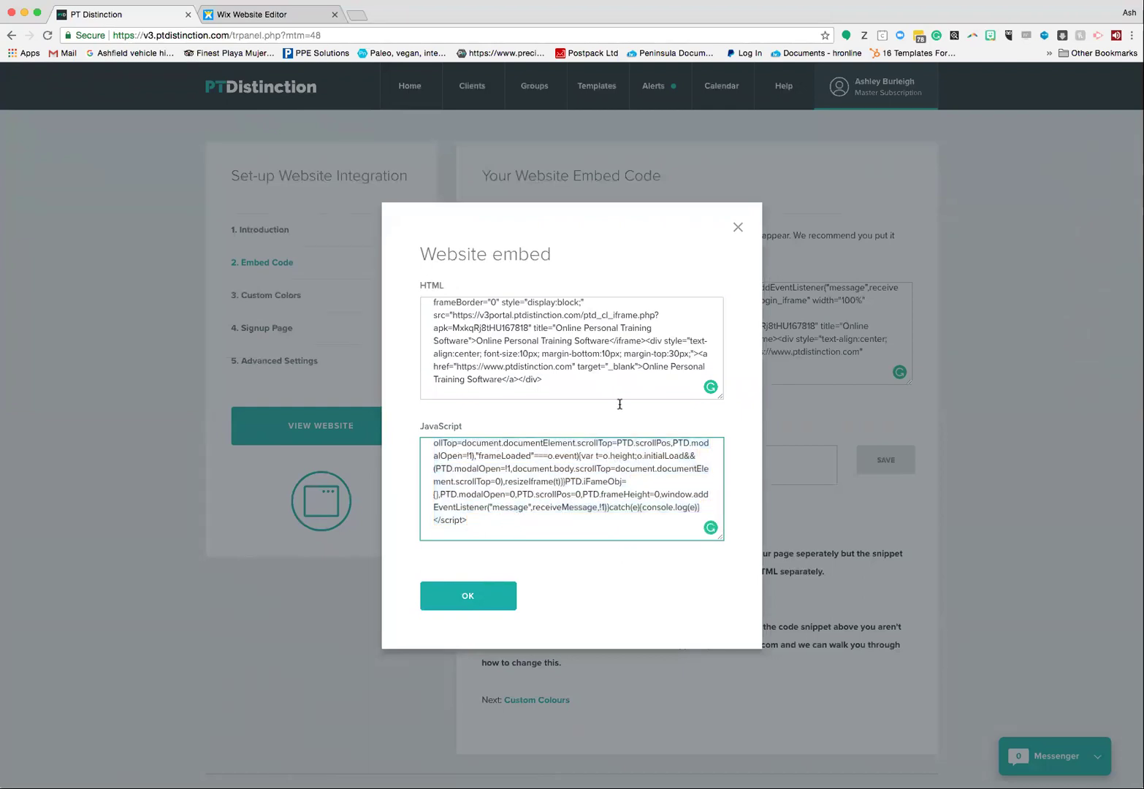
left_click(738, 229)
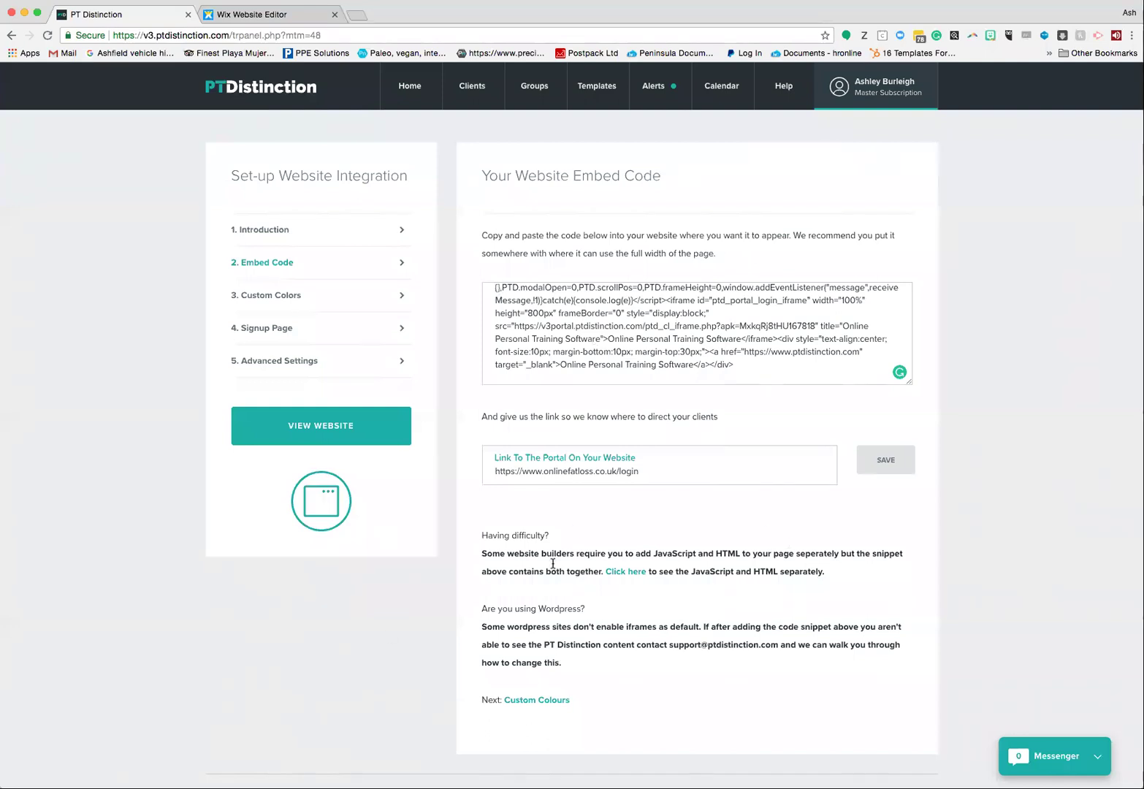
scroll(687, 618, "down", 1)
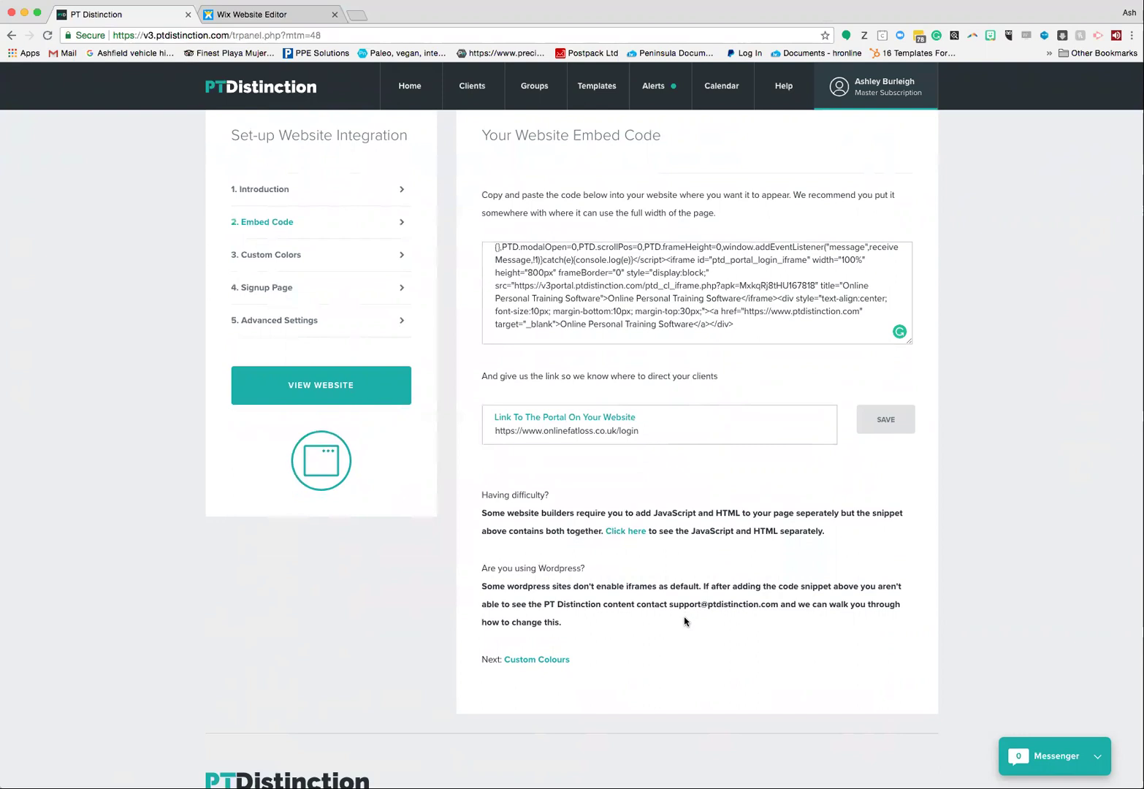
left_click_drag(752, 321, 490, 243)
left_click(772, 338)
scroll(826, 309, "down", 5)
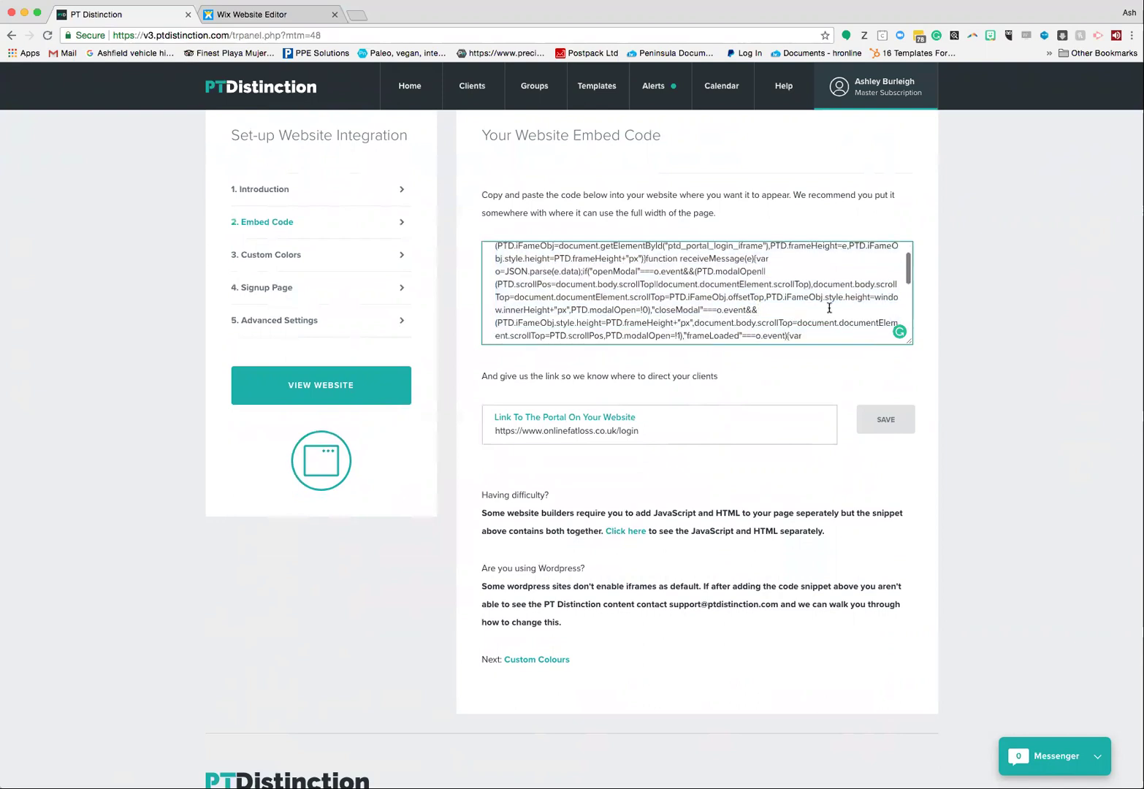
scroll(826, 309, "down", 3)
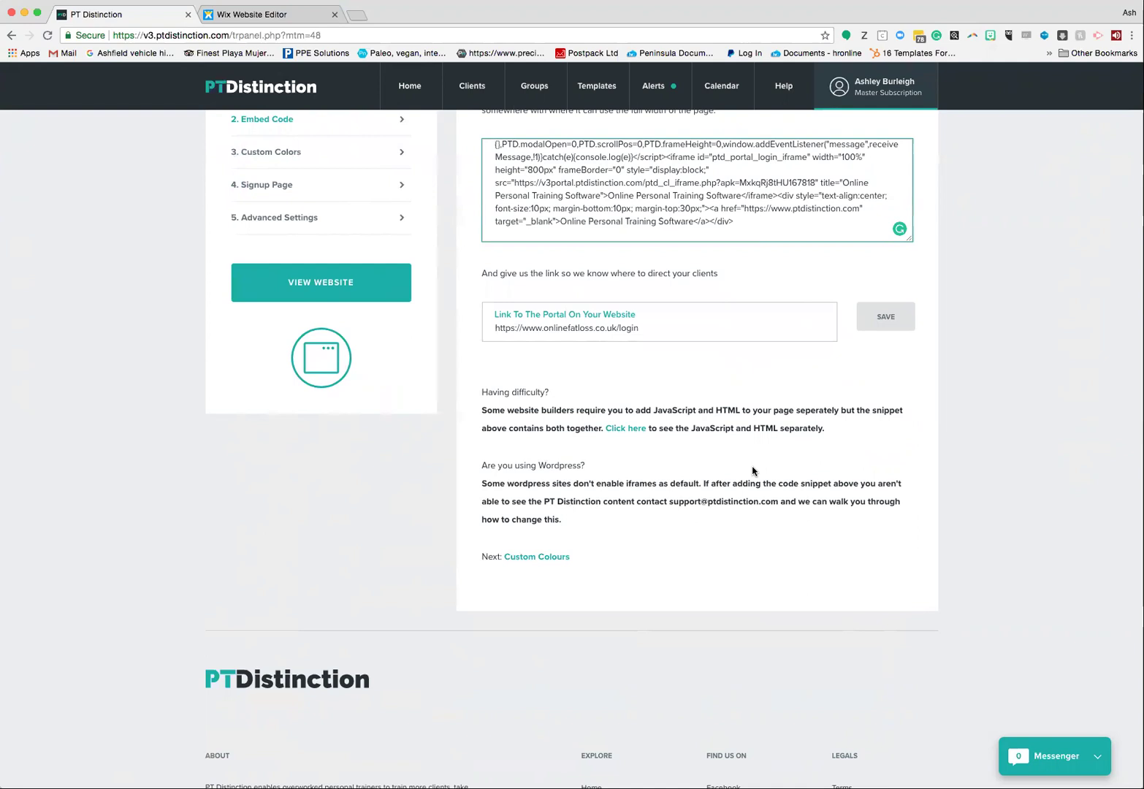
scroll(752, 471, "up", 2)
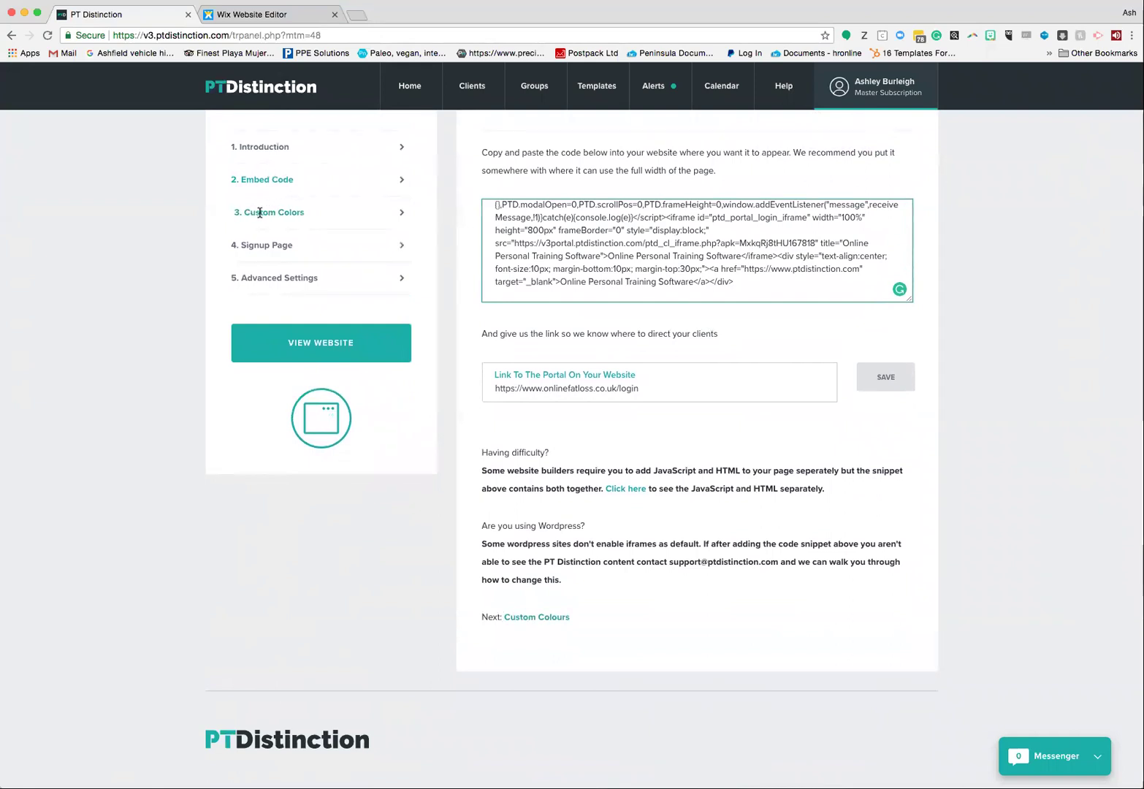
Step: Advance to Custom Colours (light #FED130, dark #2F384F) after checking the Wix Client Login page
left_click(262, 212)
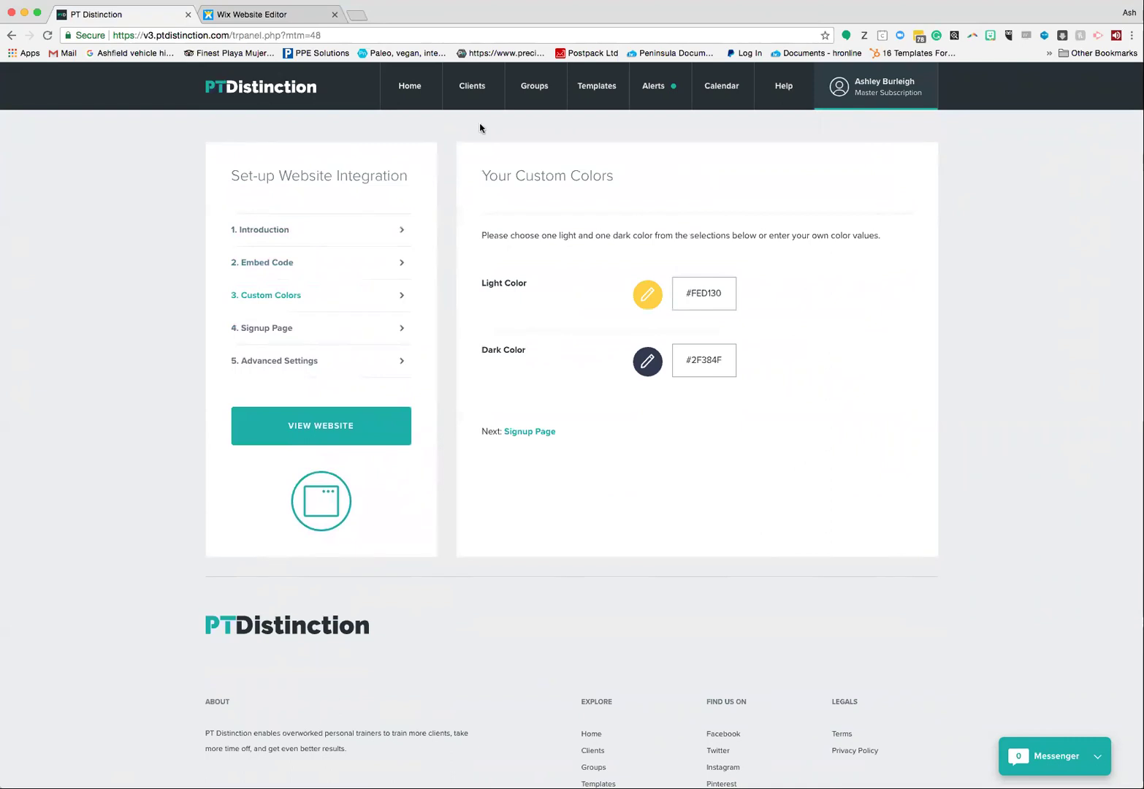
left_click(264, 14)
scroll(768, 525, "down", 5)
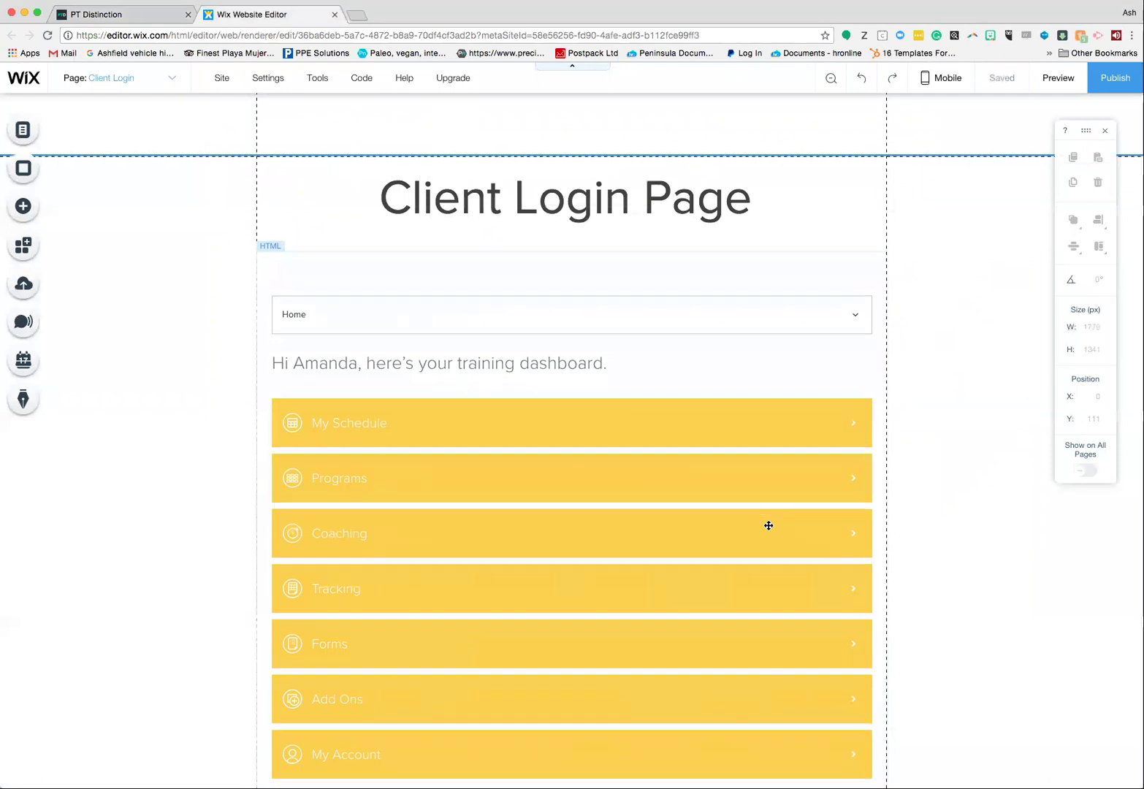
scroll(769, 524, "up", 4)
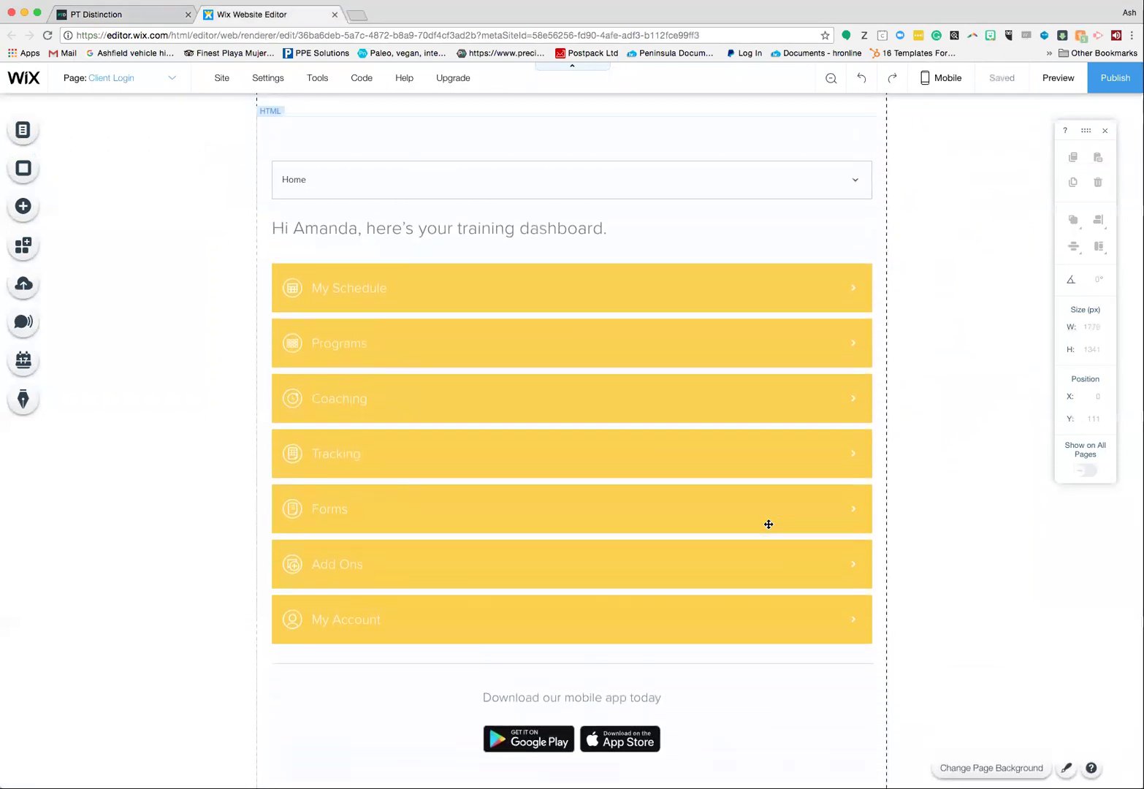
left_click(92, 13)
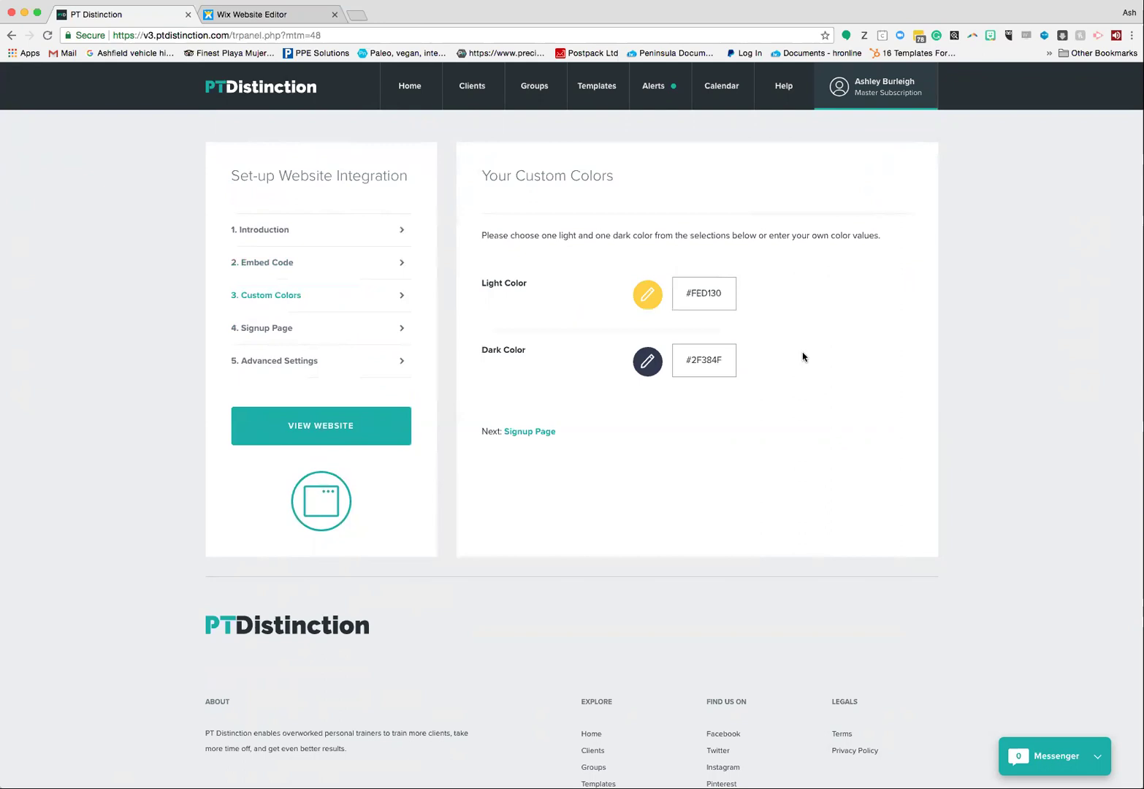
Step: Go to the Signup Page step and copy the signup iframe snippet linking to second-person-sign-up
left_click(524, 430)
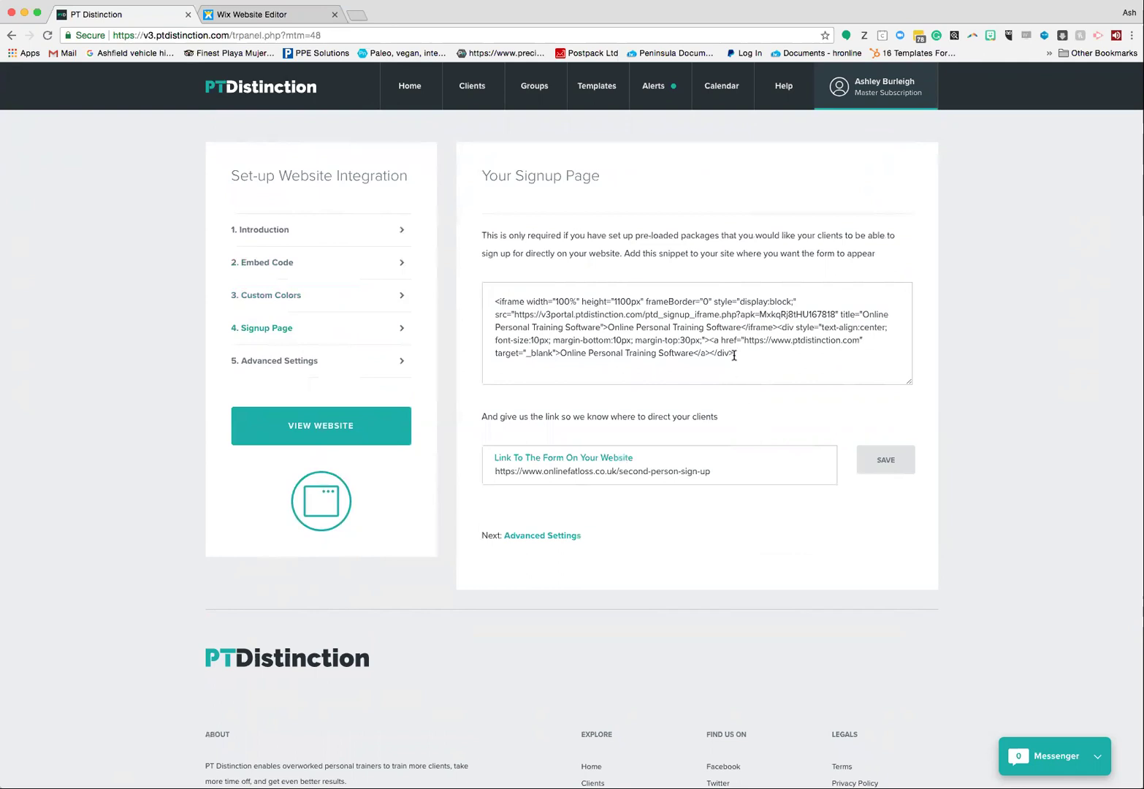
left_click_drag(734, 352, 485, 288)
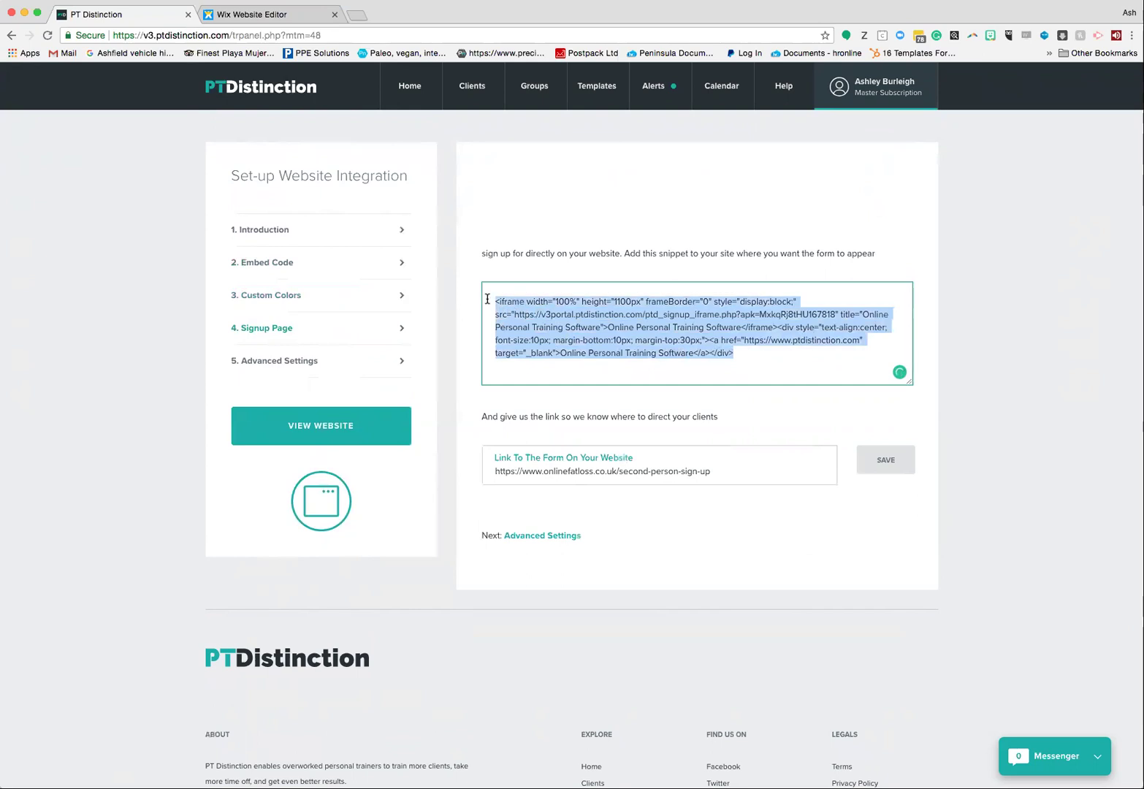
right_click(526, 302)
left_click(549, 396)
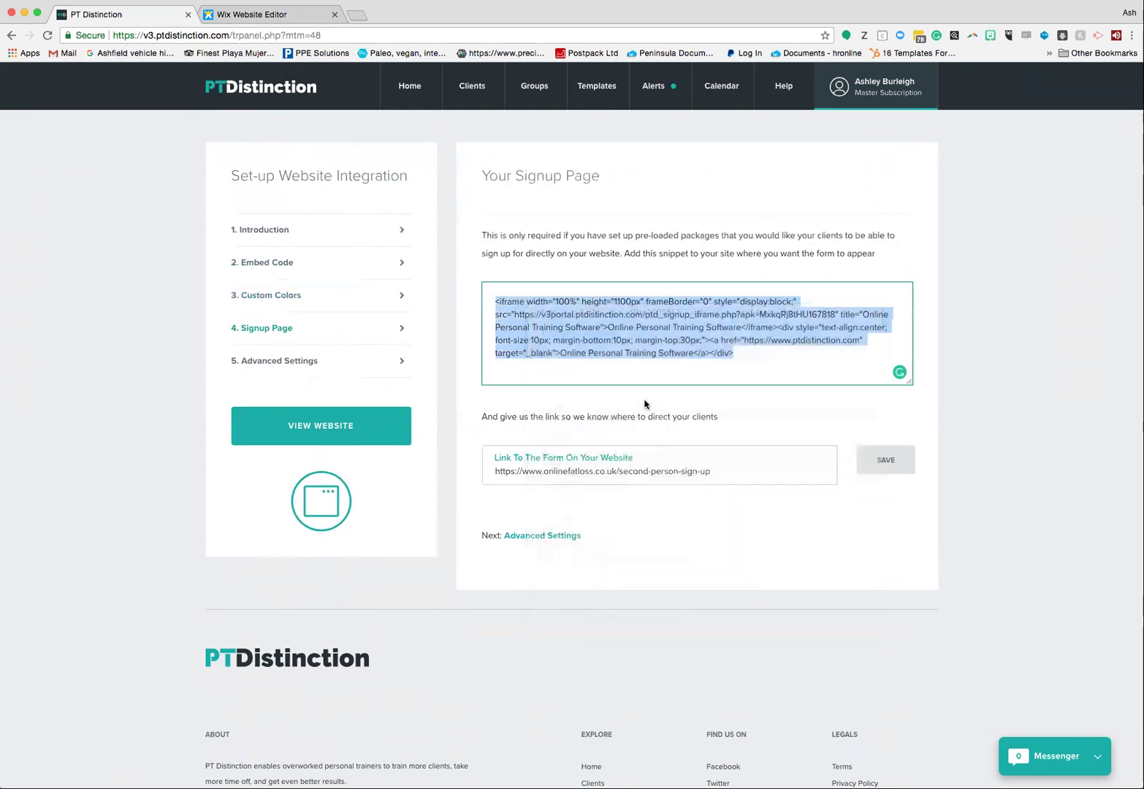
left_click(754, 357)
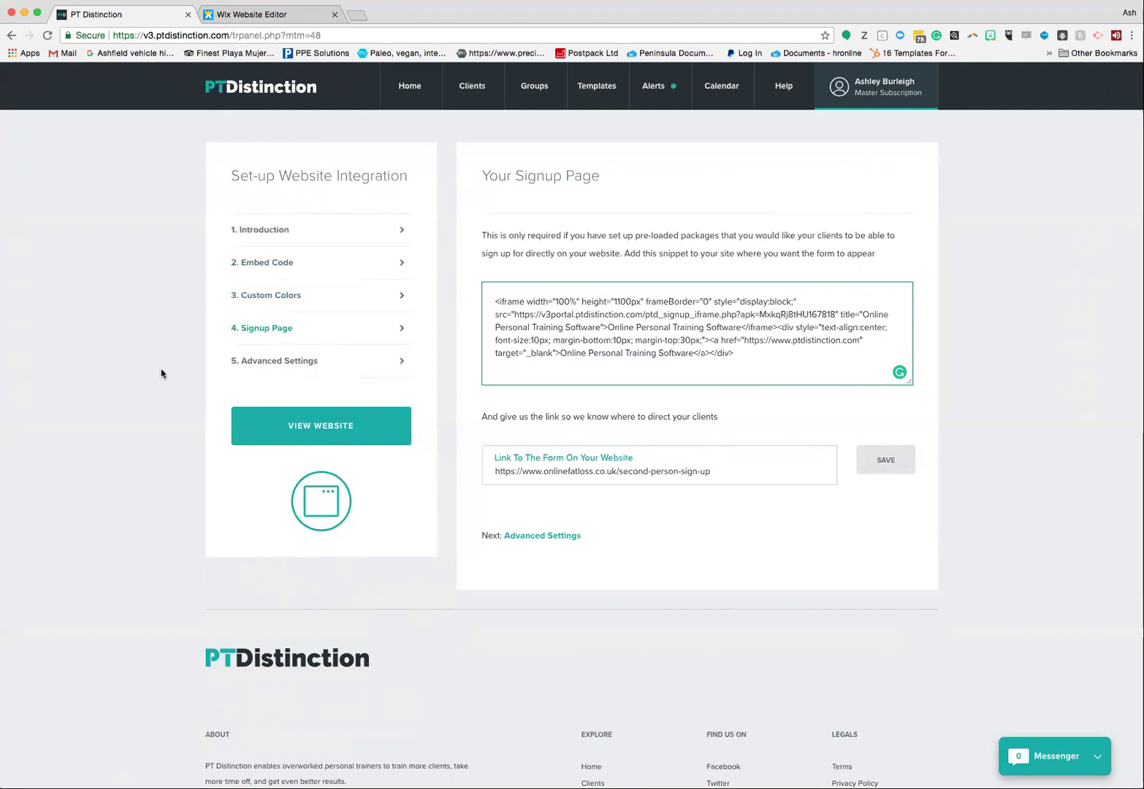
Step: In Advanced Settings, toggle 'Include links to apps in footer' off and back on
left_click(285, 360)
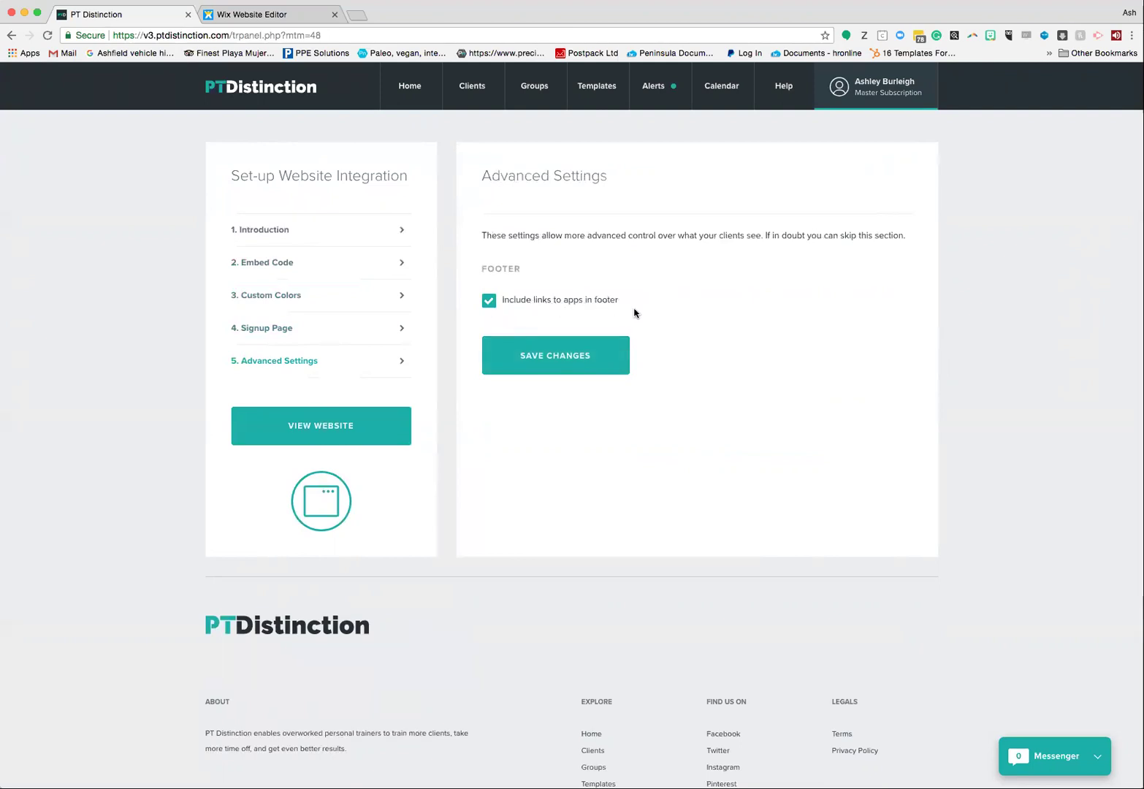
left_click(489, 302)
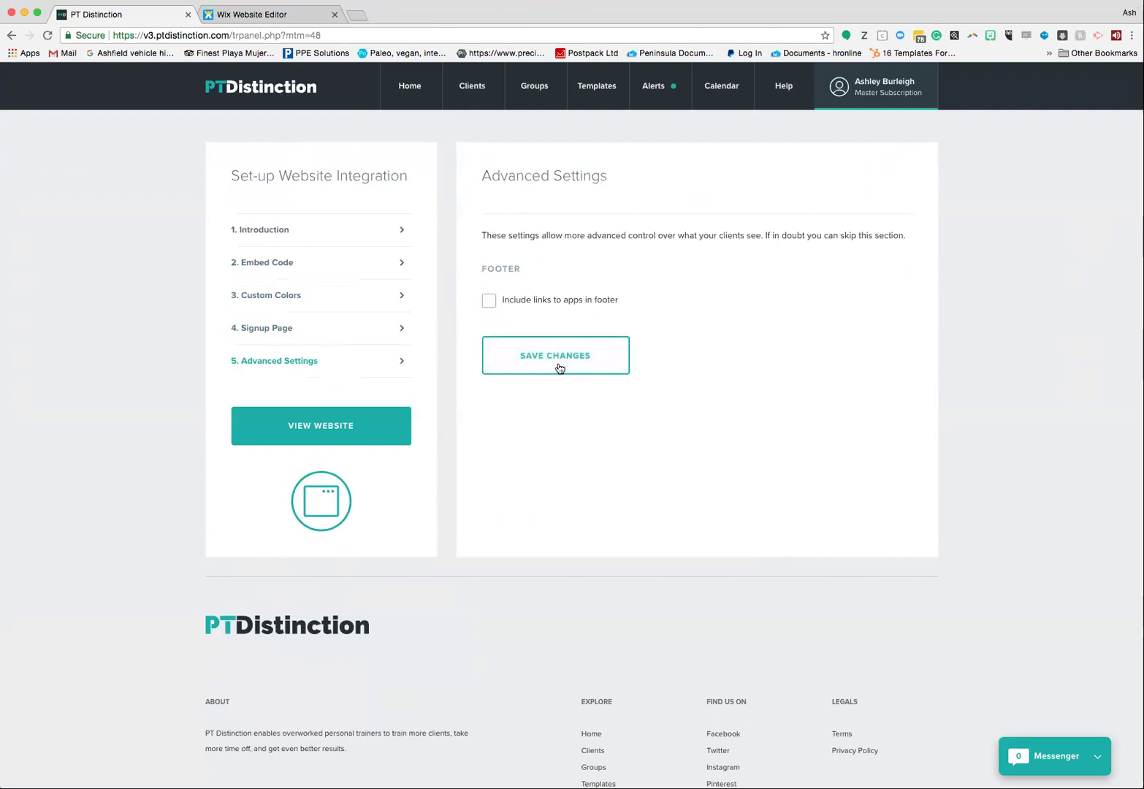
left_click(489, 301)
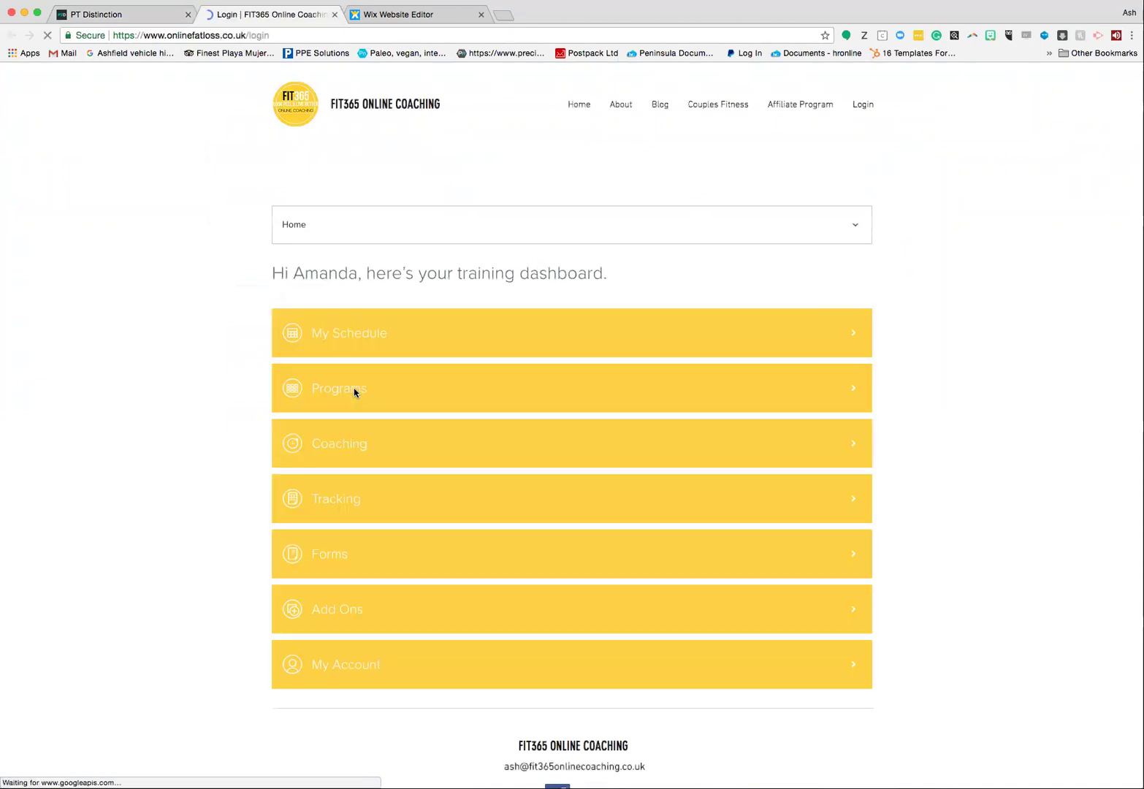
Step: Scroll the live FIT365 Login page to view the dashboard's seven sections above the footer
scroll(916, 478, "down", 2)
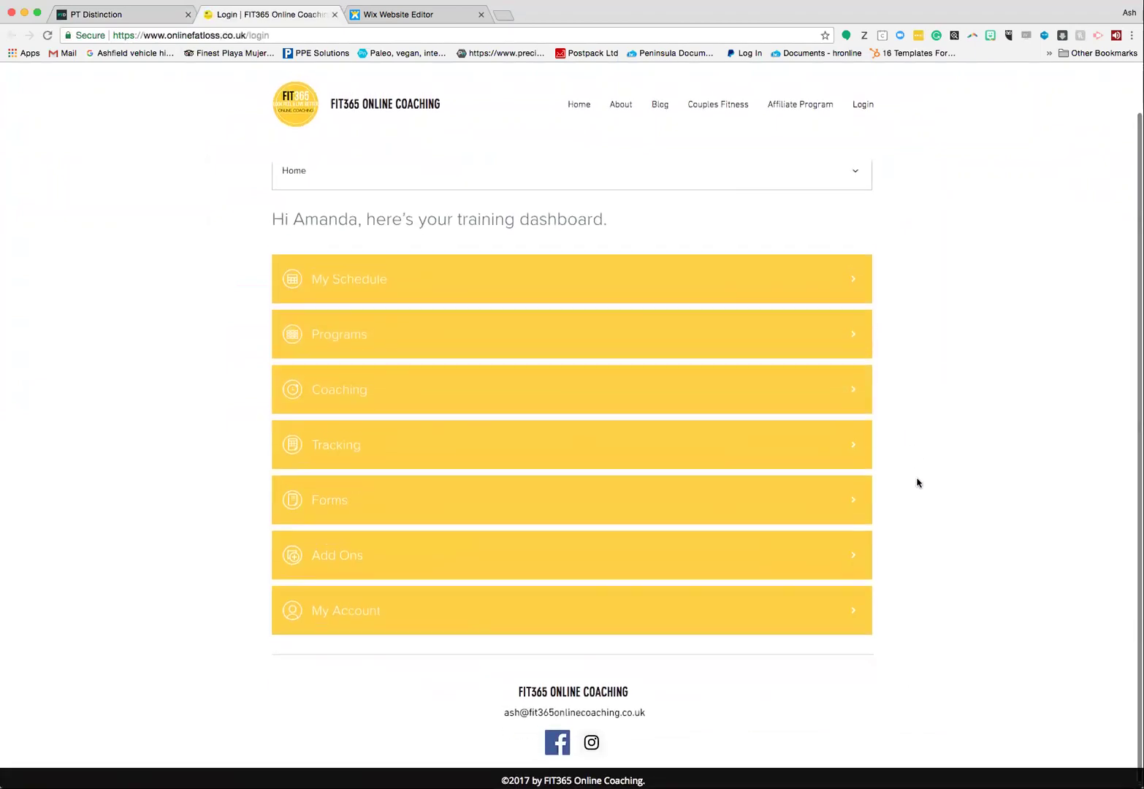